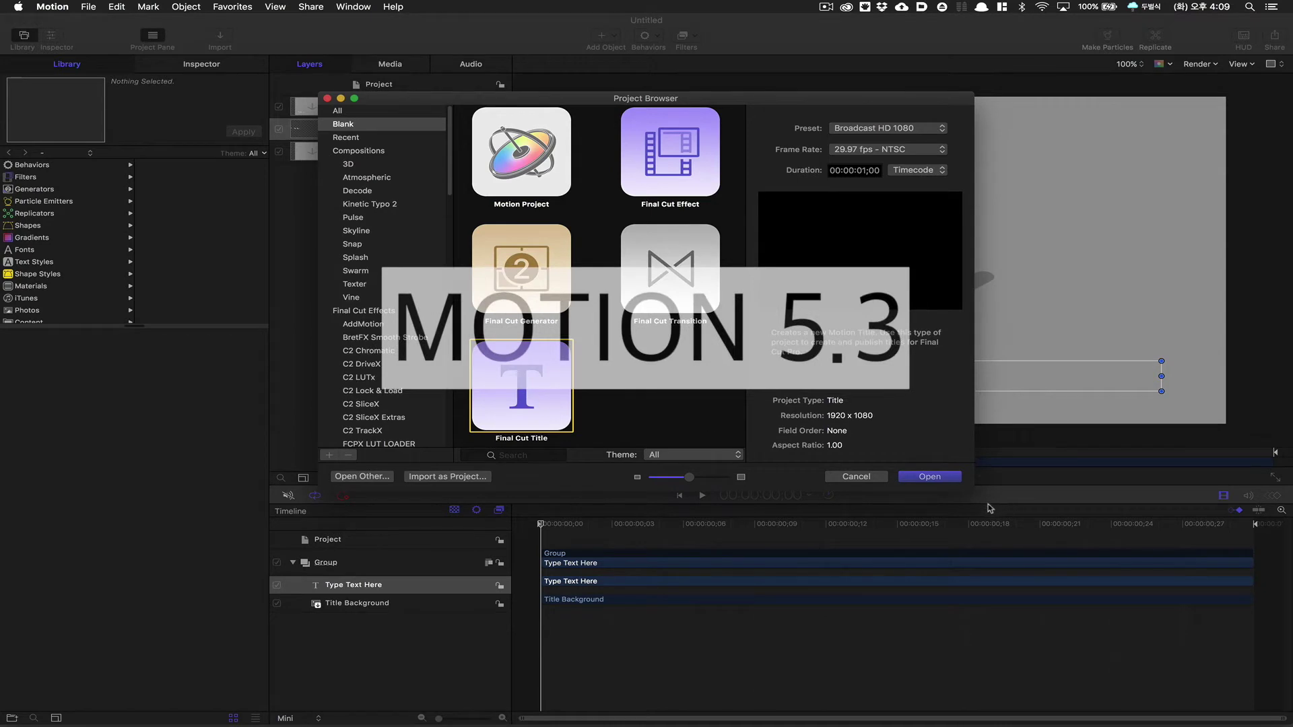
# Step: Create a Final Cut Title project with the Broadcast HD 1080 preset and delete its default text and title background layers
pyautogui.click(929, 477)
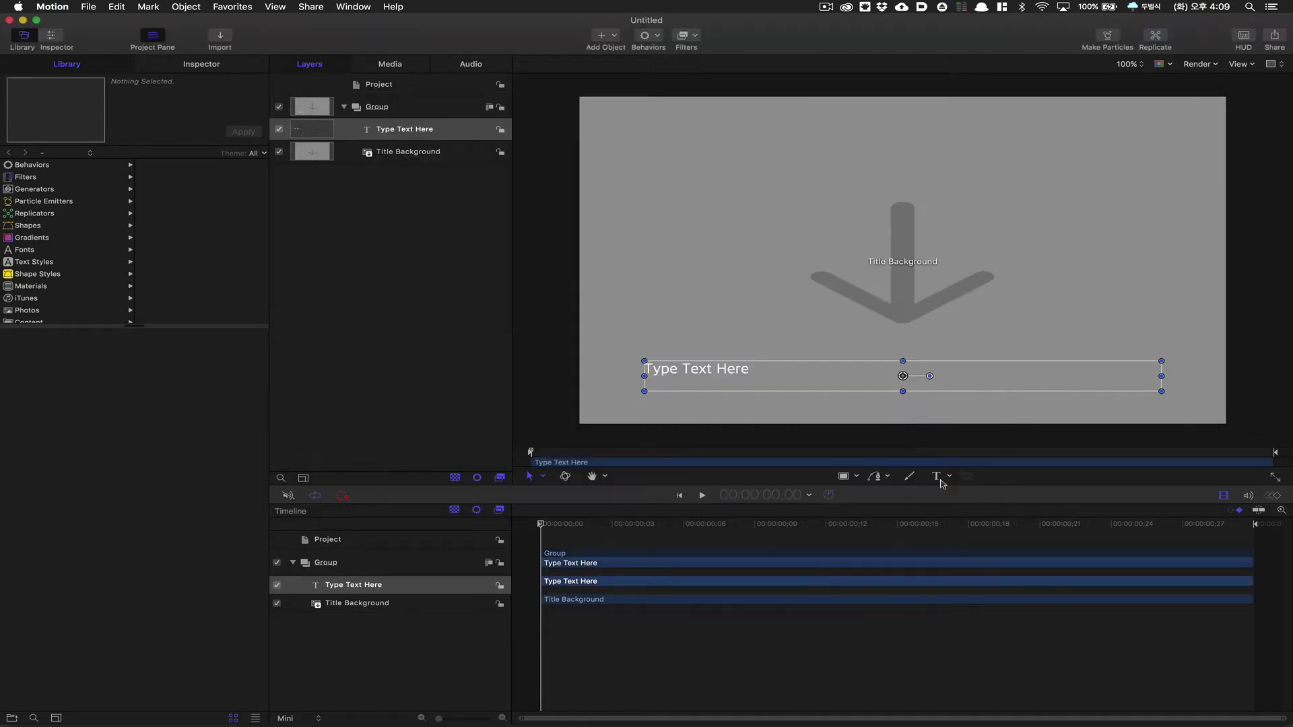
pyautogui.moveTo(418, 170); pyautogui.dragTo(378, 133)
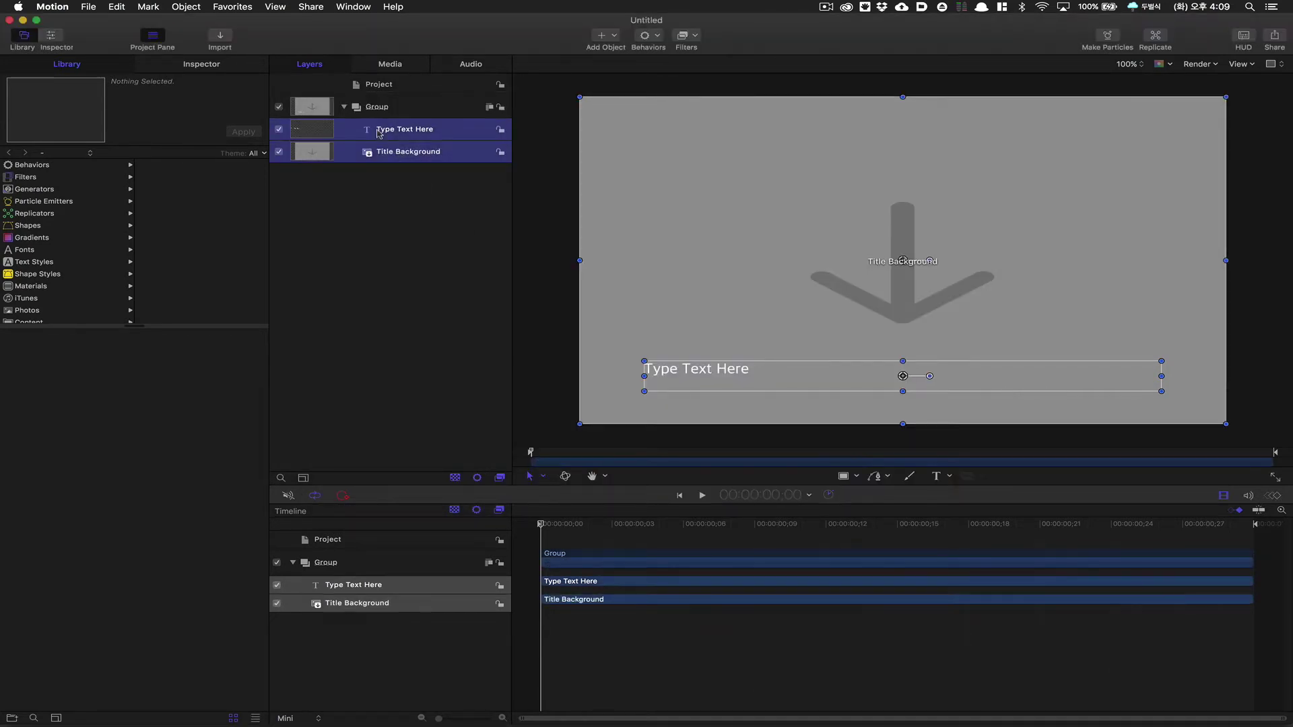
pyautogui.press('Delete')
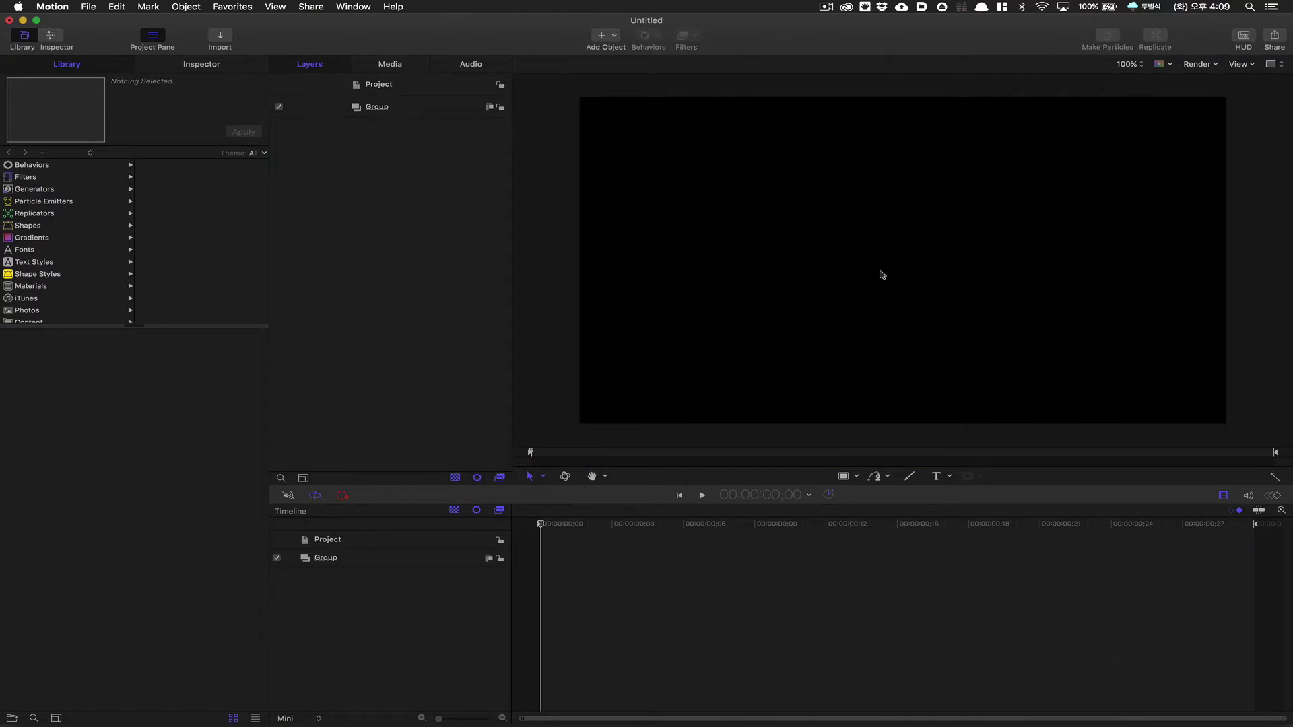
pyautogui.hotkey('shift', 'z')
# Step: Add a text layer reading "My name is motion" to the empty group, low in the frame
pyautogui.click(206, 66)
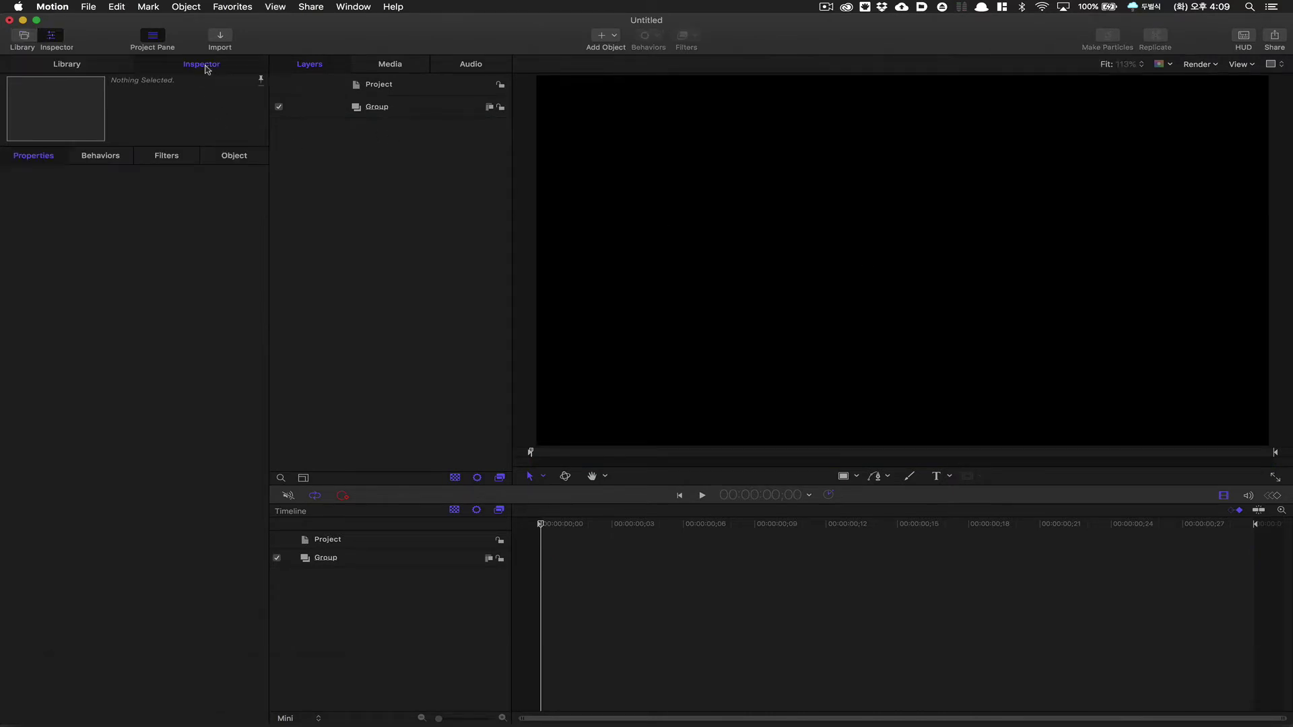
pyautogui.click(367, 91)
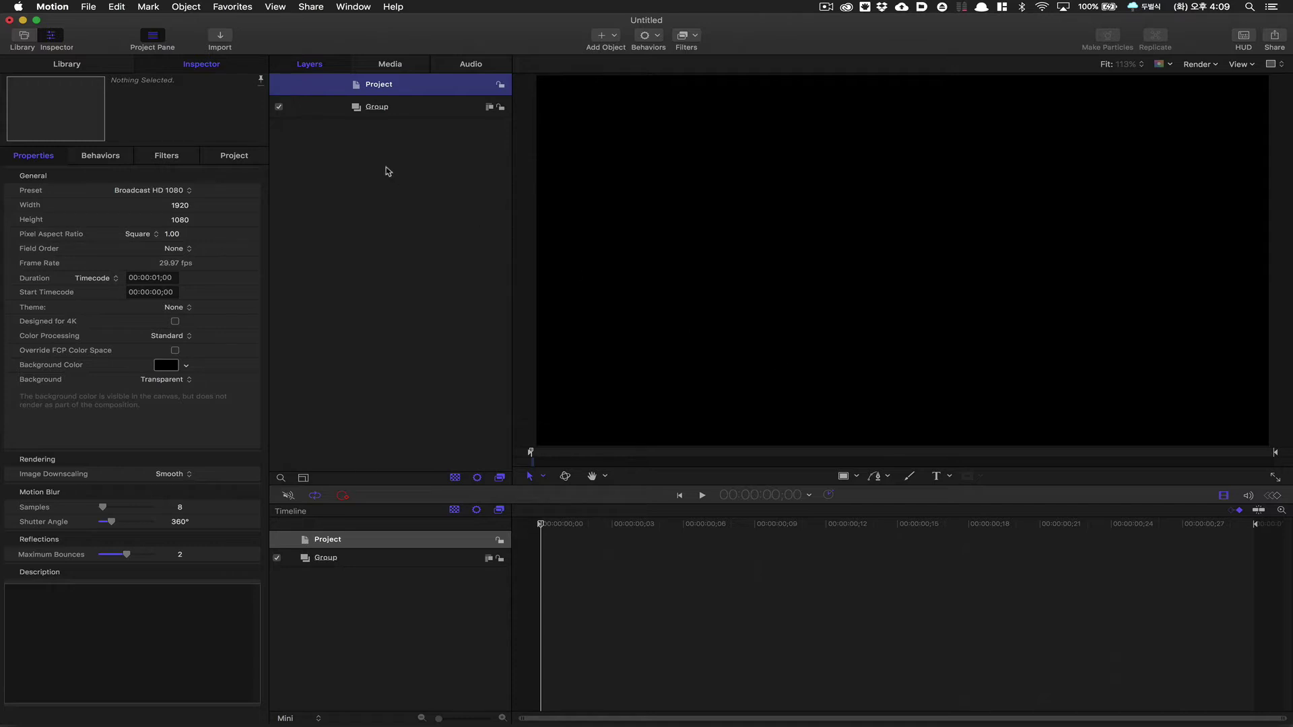
pyautogui.click(395, 107)
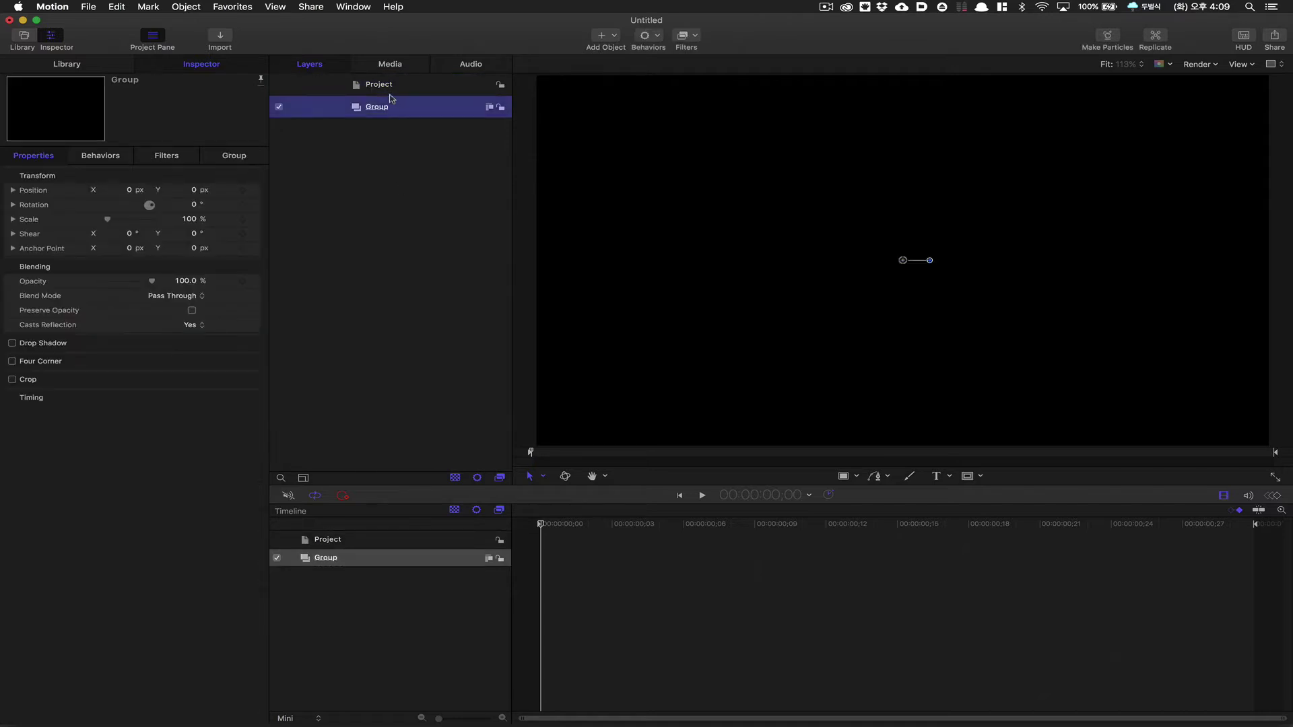
pyautogui.click(390, 88)
pyautogui.click(386, 107)
pyautogui.click(938, 476)
pyautogui.click(832, 397)
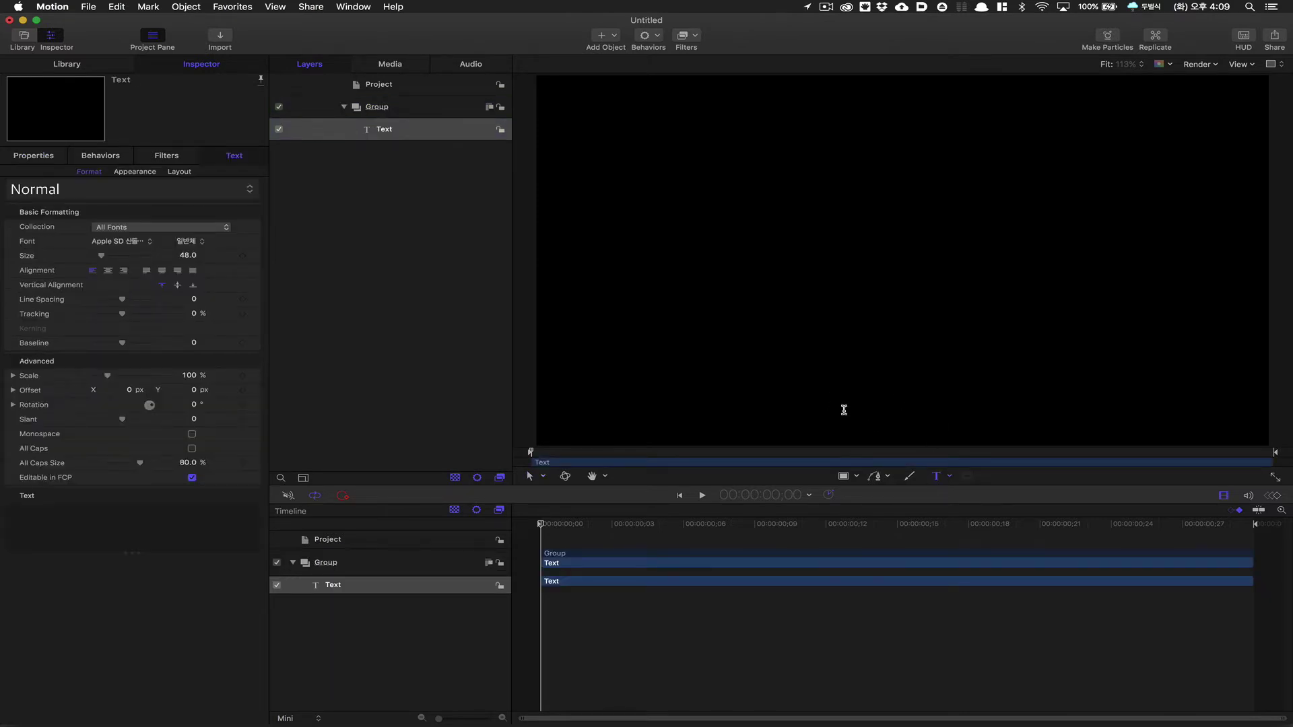
pyautogui.hotkey('ctrl', 'space')
pyautogui.write('My name is')
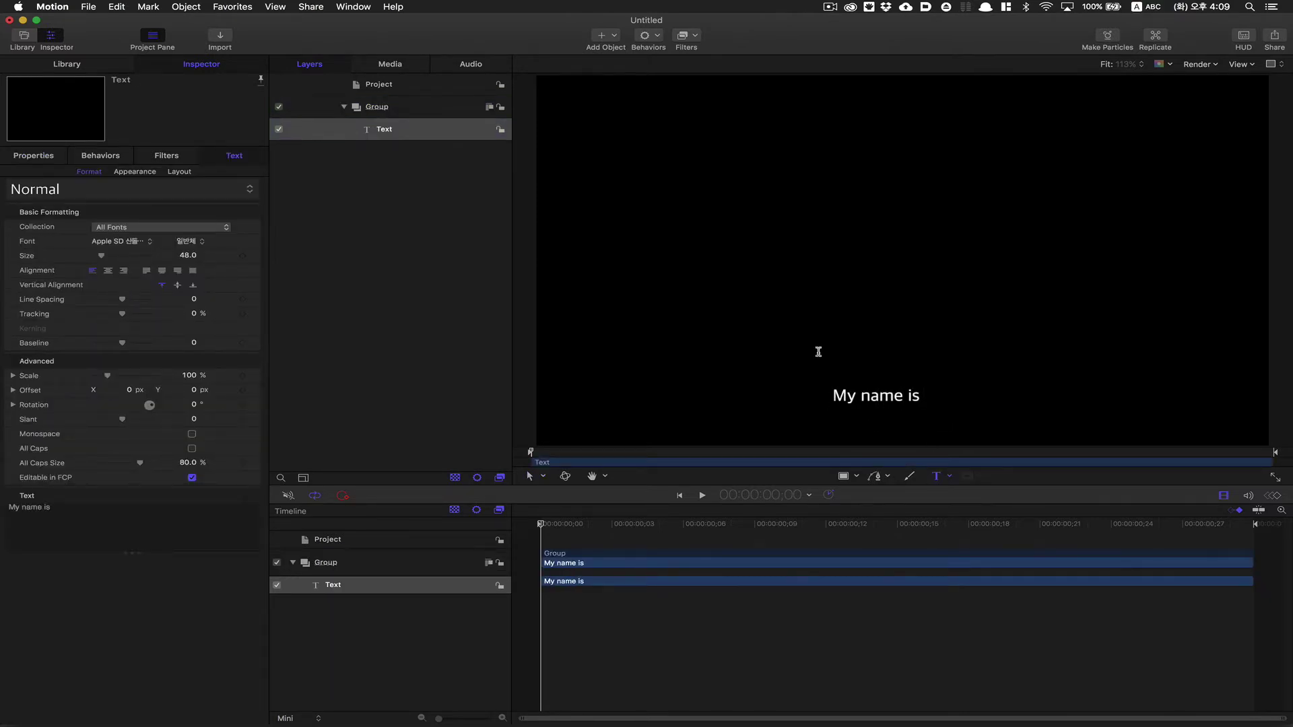
pyautogui.write(' motion')
pyautogui.press('Escape')
# Step: Move the text to the horizontal middle near the frame's lower edge, at about X -190 px, Y -432 px
pyautogui.moveTo(893, 397); pyautogui.dragTo(888, 406)
pyautogui.click(1058, 376)
pyautogui.click(914, 404)
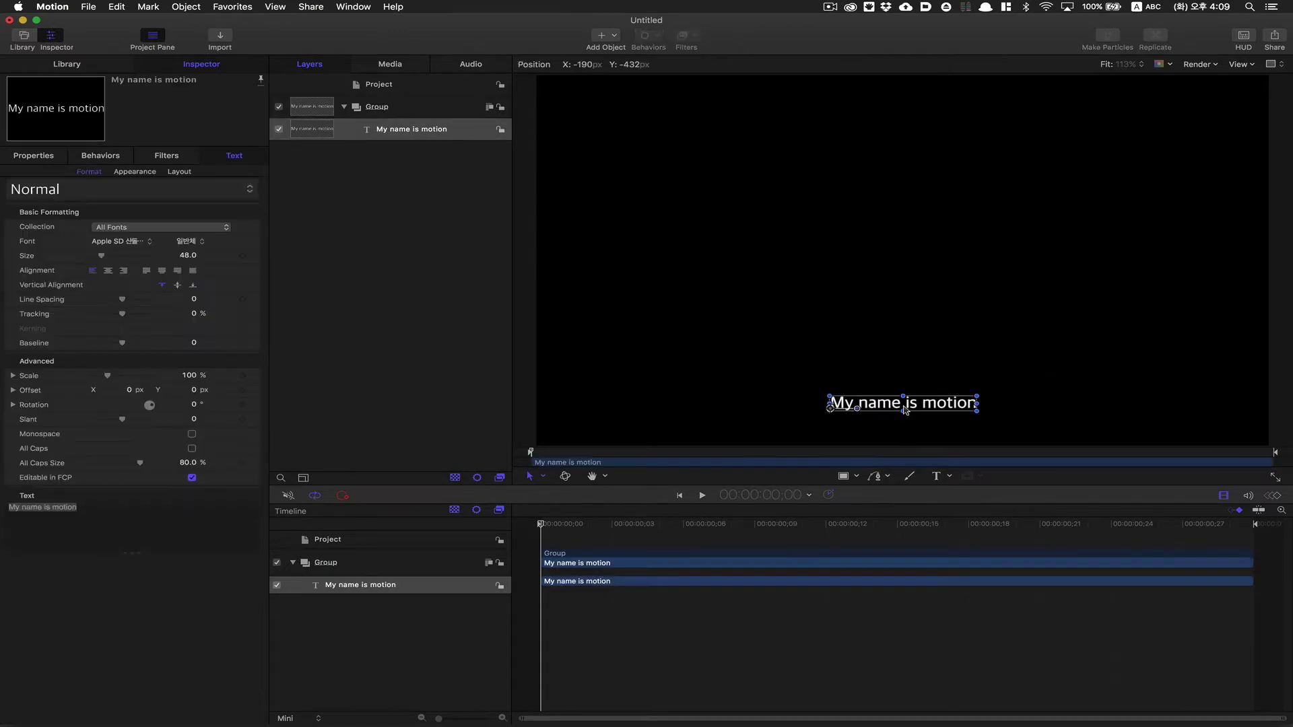
pyautogui.click(576, 220)
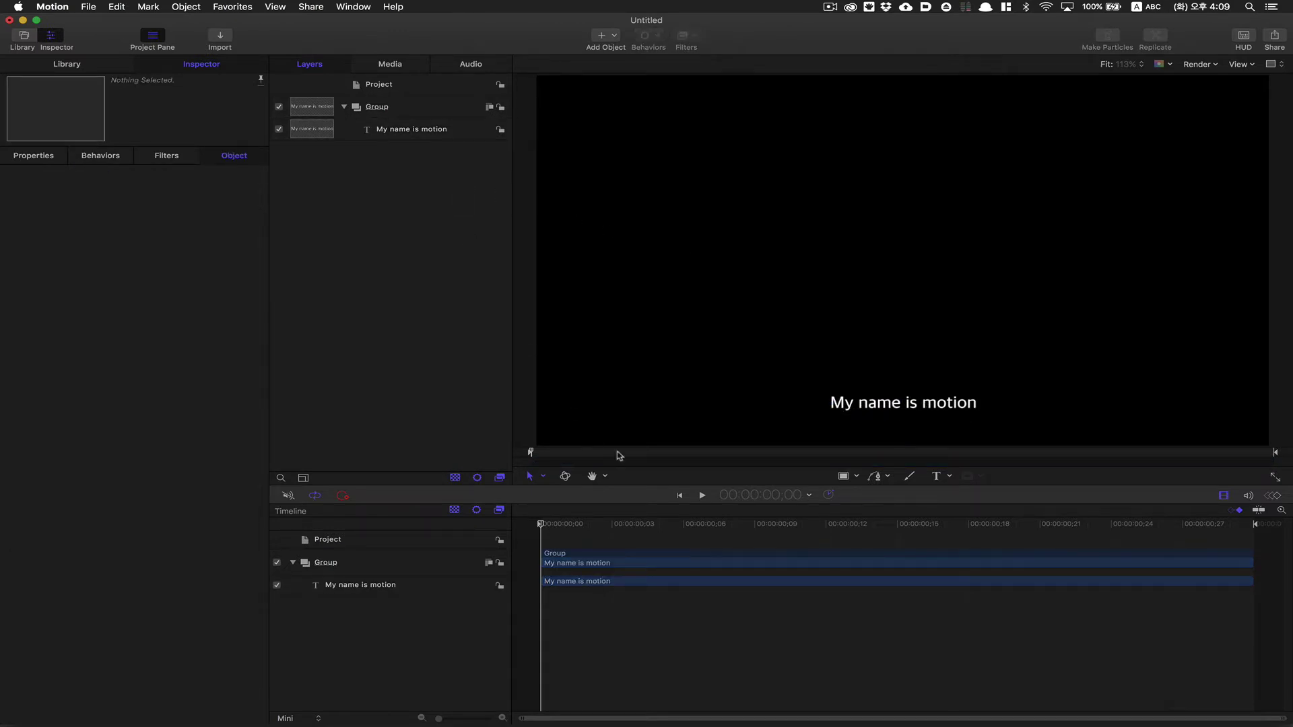
# Step: Draw a wide, flat rectangle just above the text and place its layer beneath the text layer
pyautogui.moveTo(812, 360); pyautogui.dragTo(990, 385)
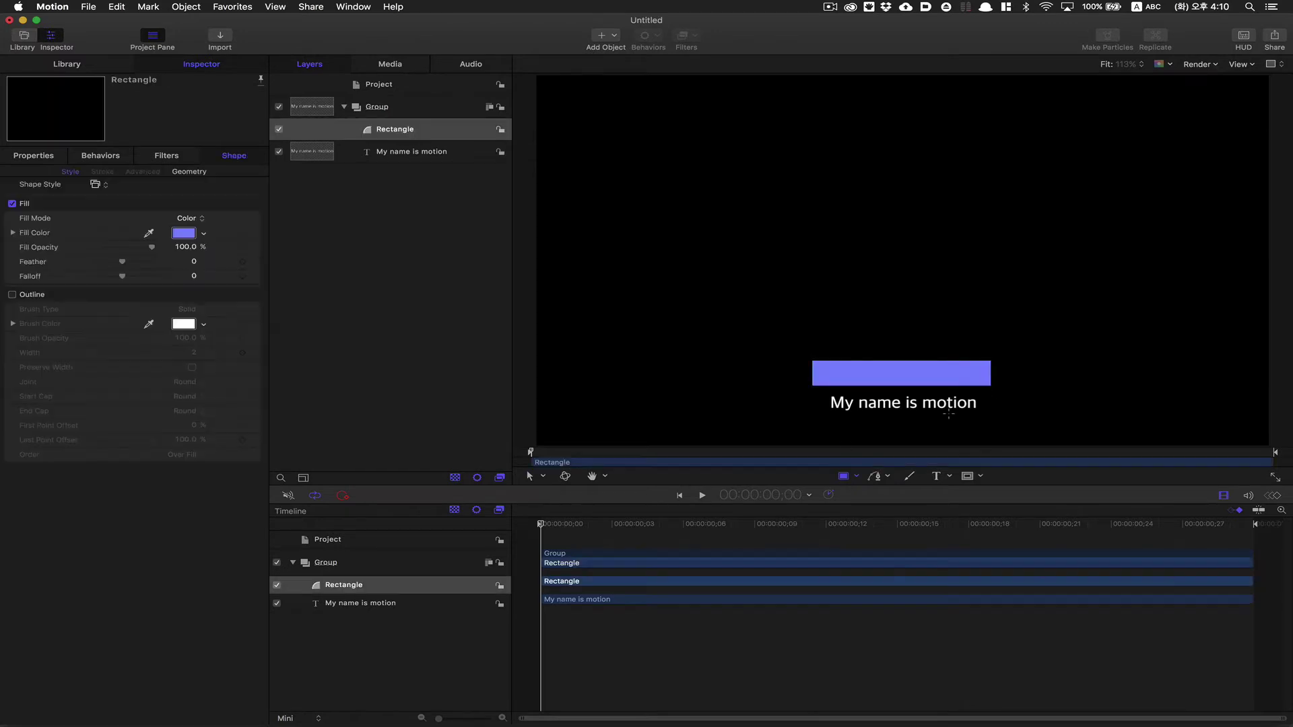
pyautogui.moveTo(367, 130); pyautogui.dragTo(371, 162)
pyautogui.click(390, 195)
# Step: Apply the Basic Motion behavior Align To to the rectangle, with the "My name is motion" text as its target object
pyautogui.click(377, 154)
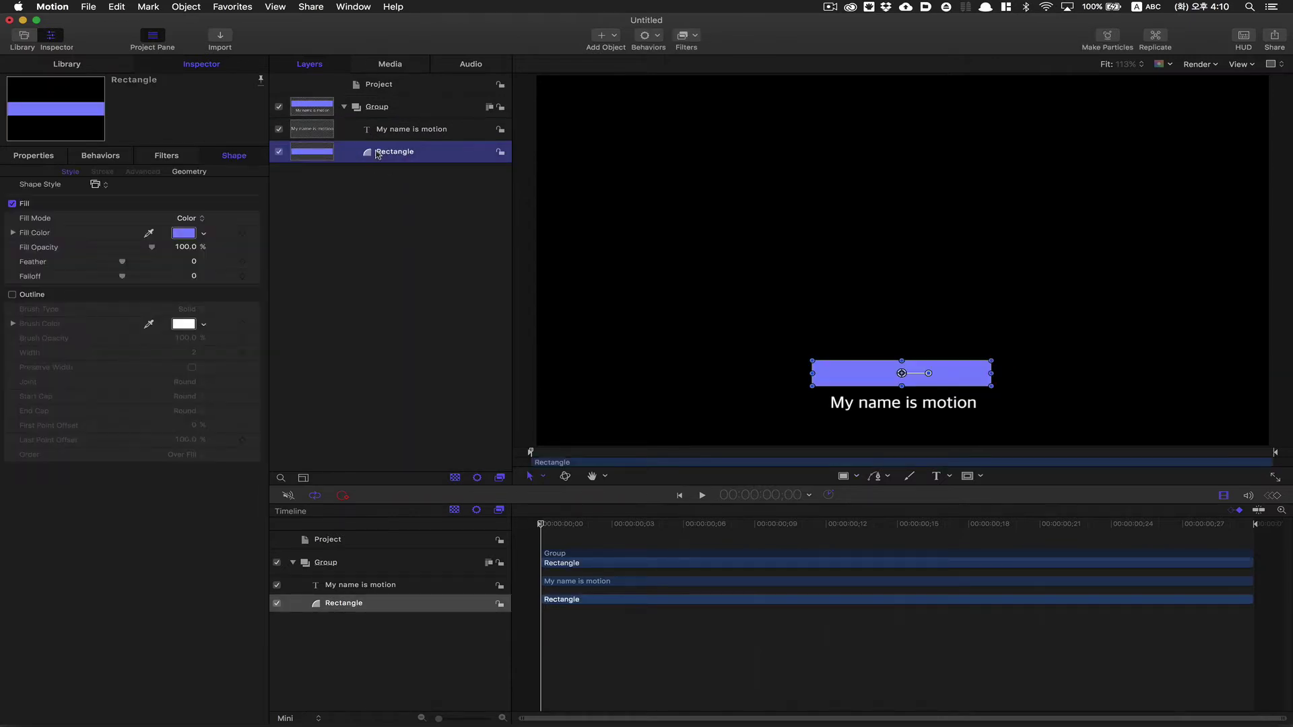
pyautogui.click(645, 35)
pyautogui.moveTo(673, 62)
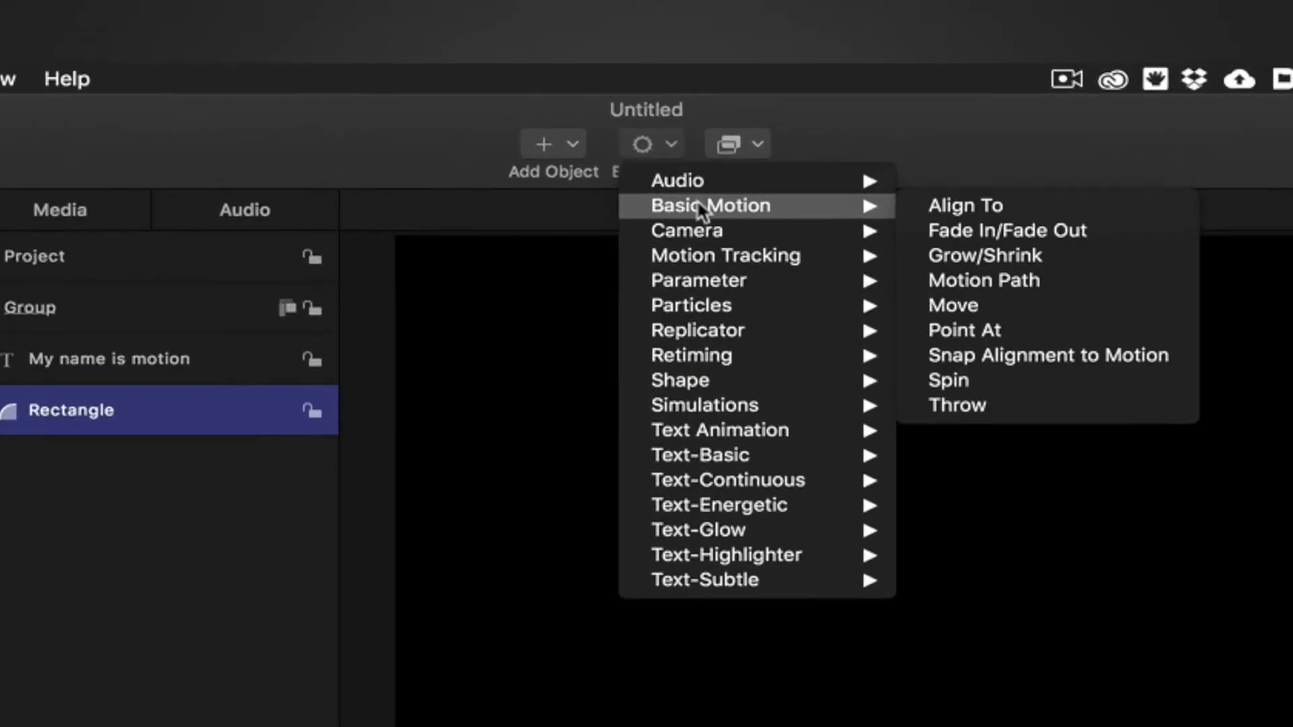
pyautogui.click(938, 204)
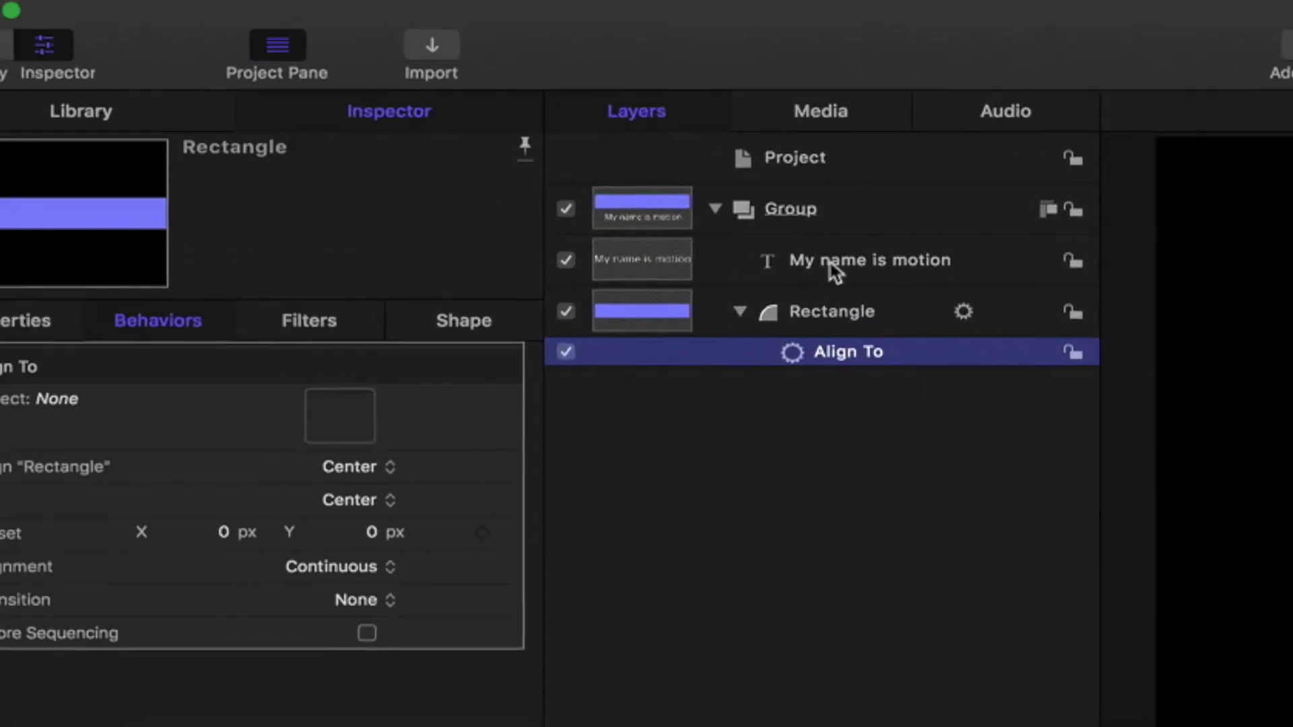
pyautogui.moveTo(525, 316); pyautogui.dragTo(38, 472)
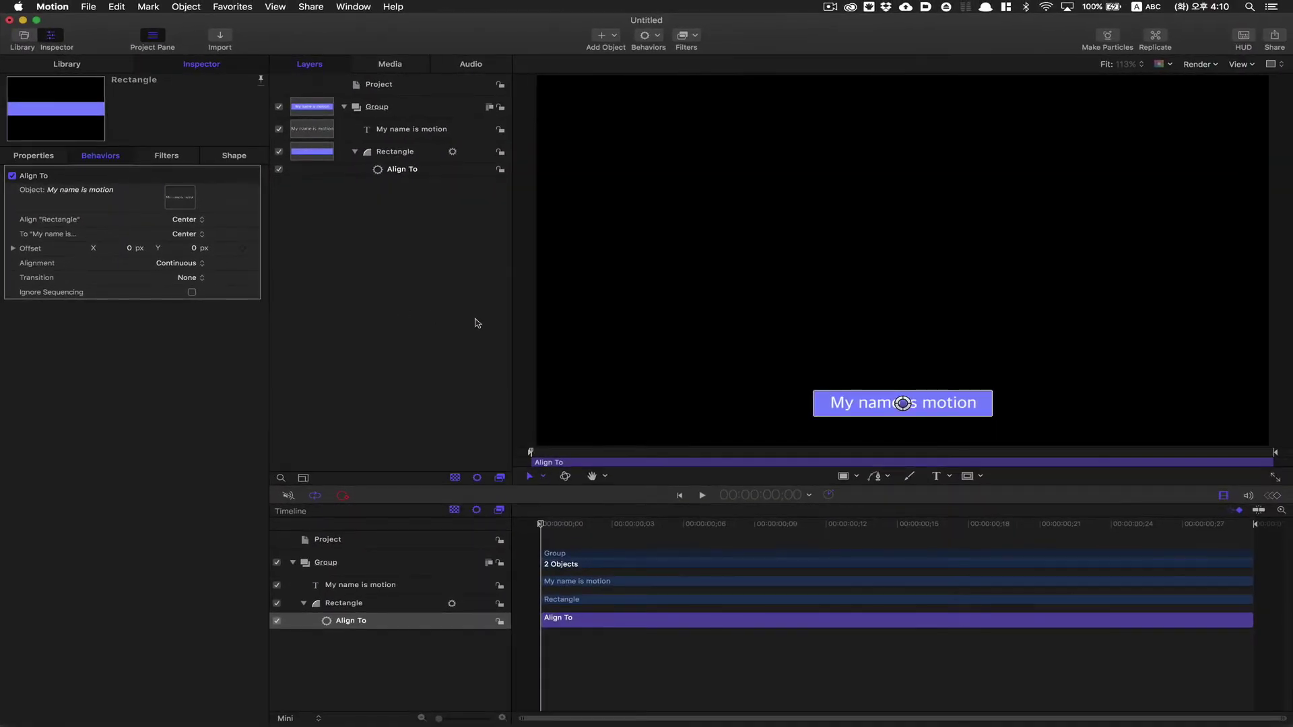
# Step: Add a Link parameter behavior to the rectangle's geometry size, with the "My name is motion" text as source object
pyautogui.click(412, 155)
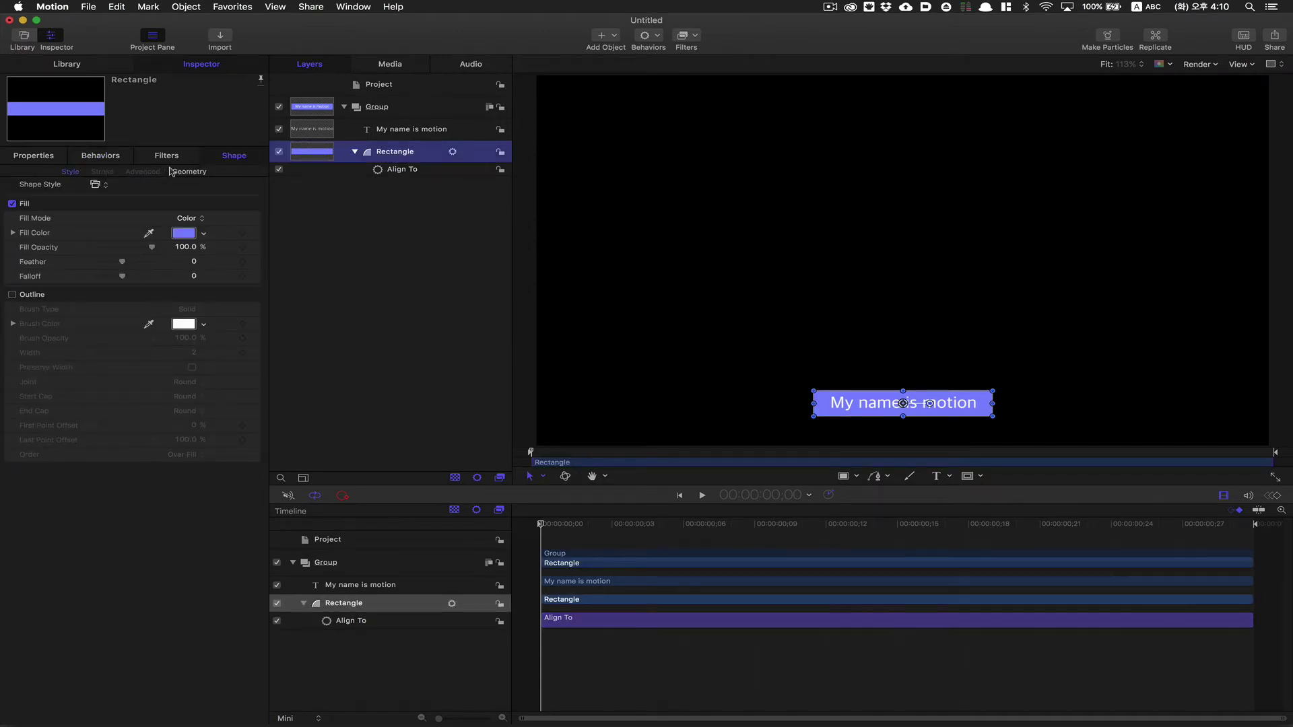
pyautogui.click(190, 172)
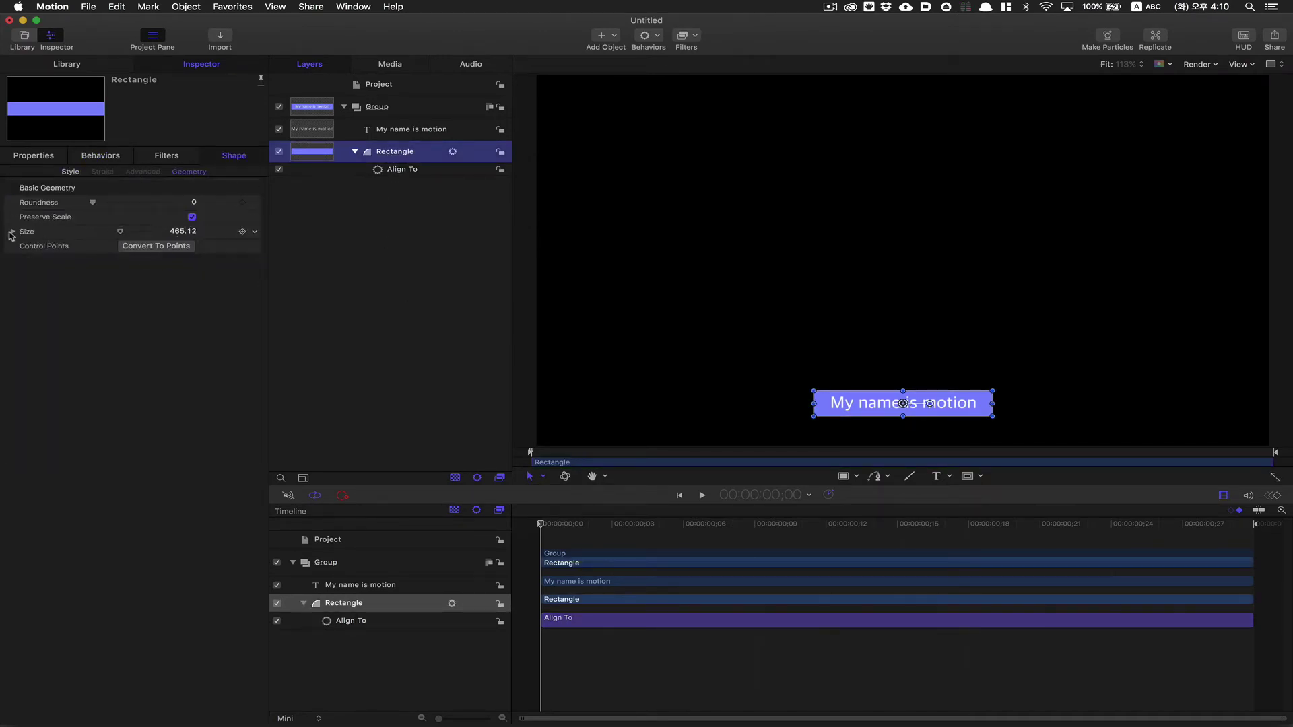
pyautogui.click(12, 231)
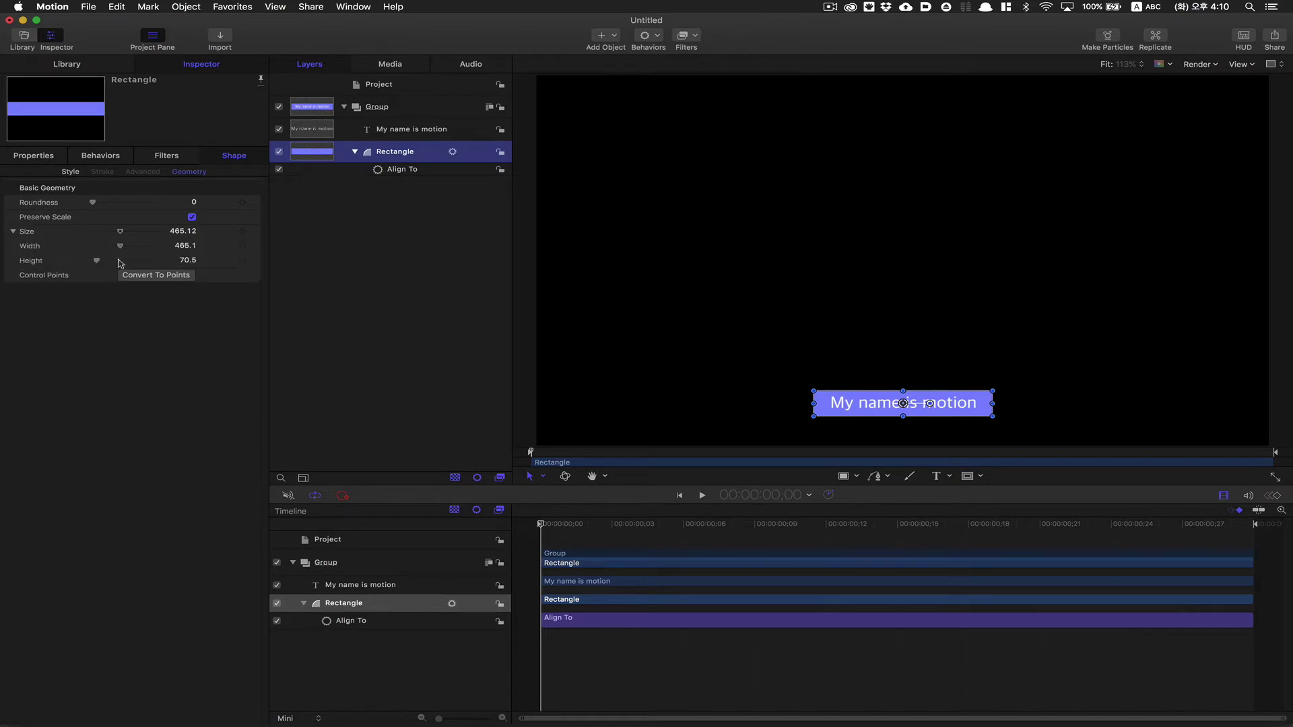
pyautogui.click(255, 233)
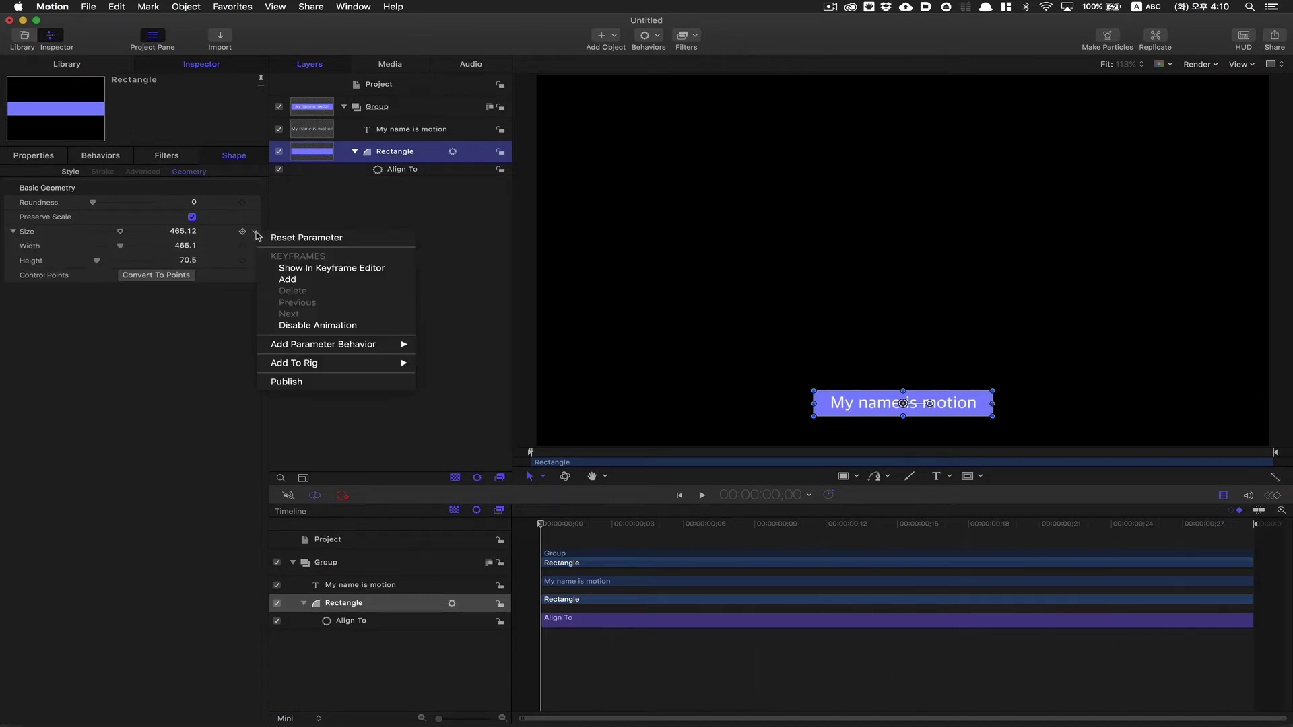
pyautogui.moveTo(338, 366)
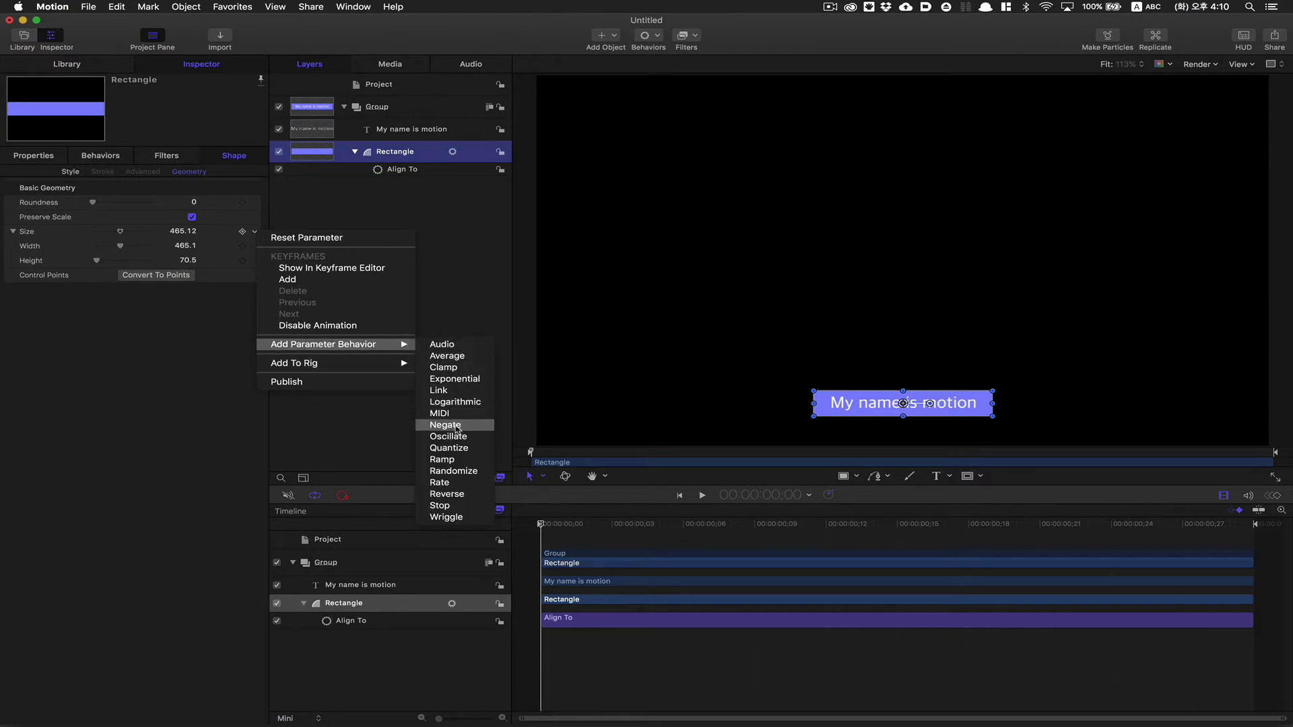
pyautogui.click(448, 391)
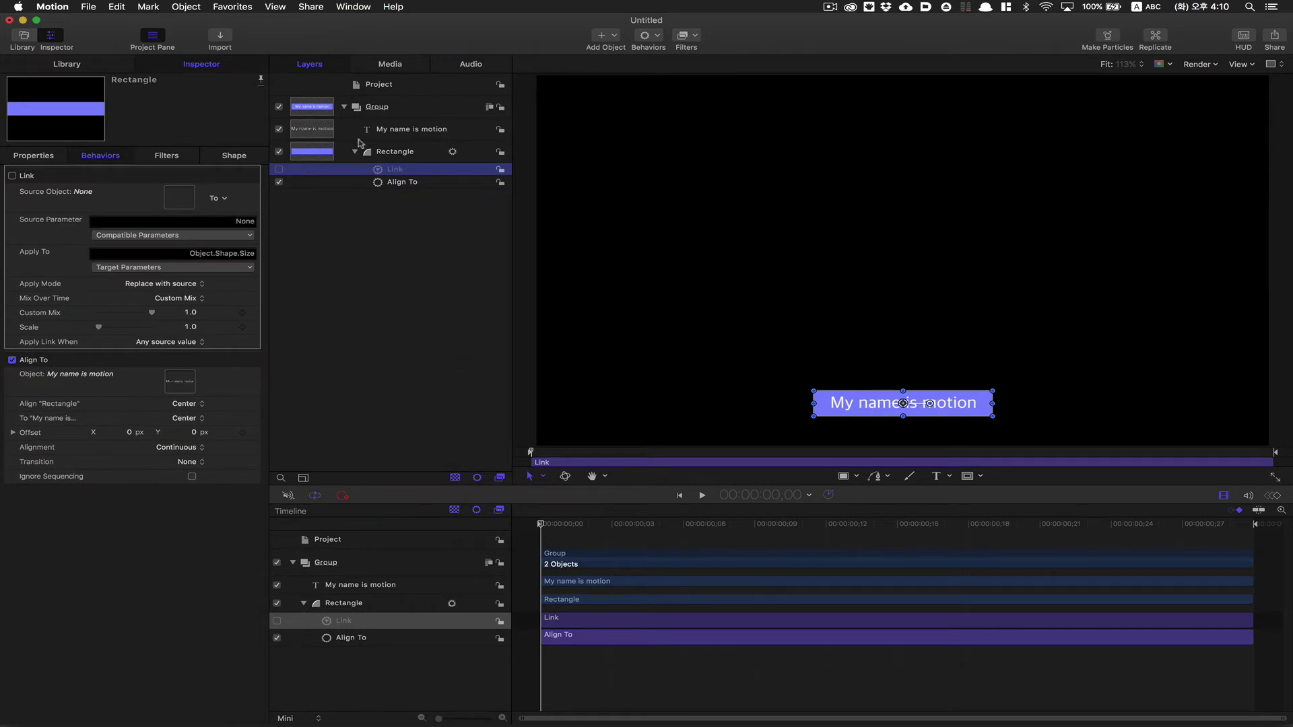
pyautogui.moveTo(379, 134); pyautogui.dragTo(179, 197)
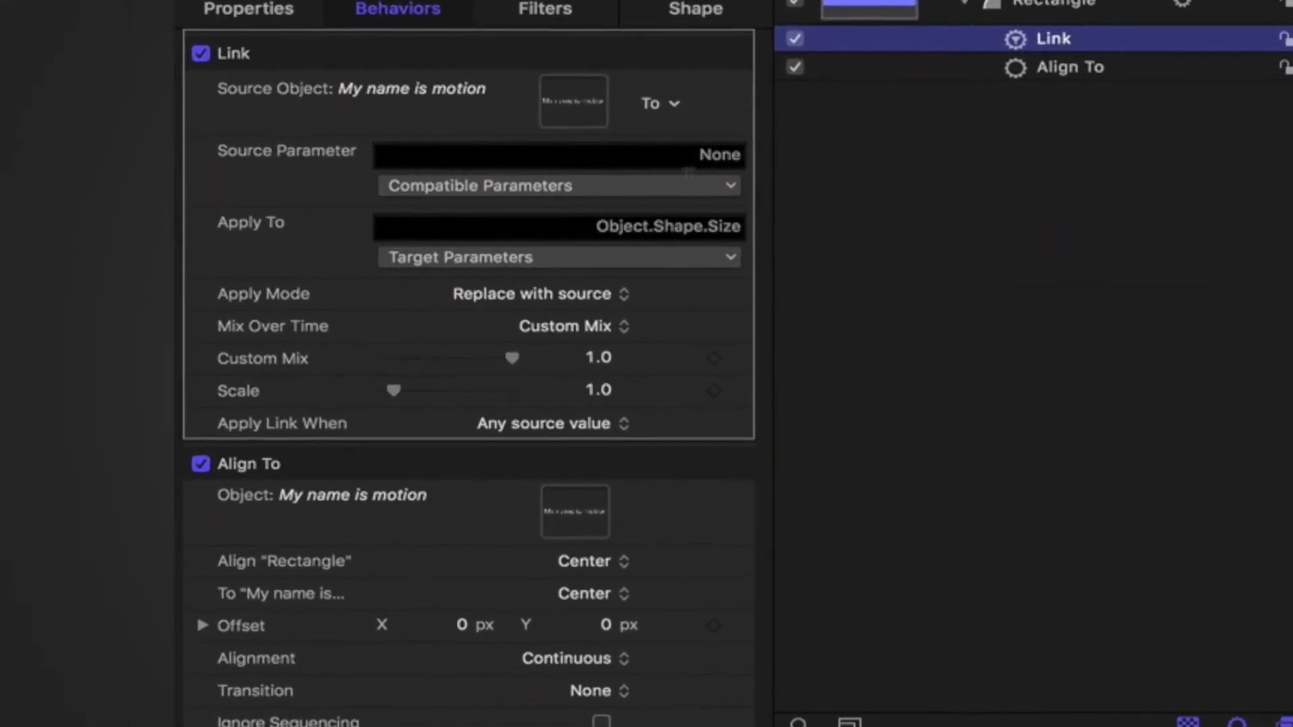
# Step: Set the Link behavior's source parameter to Object Attributes, Size, All, and play back the timeline
pyautogui.click(730, 181)
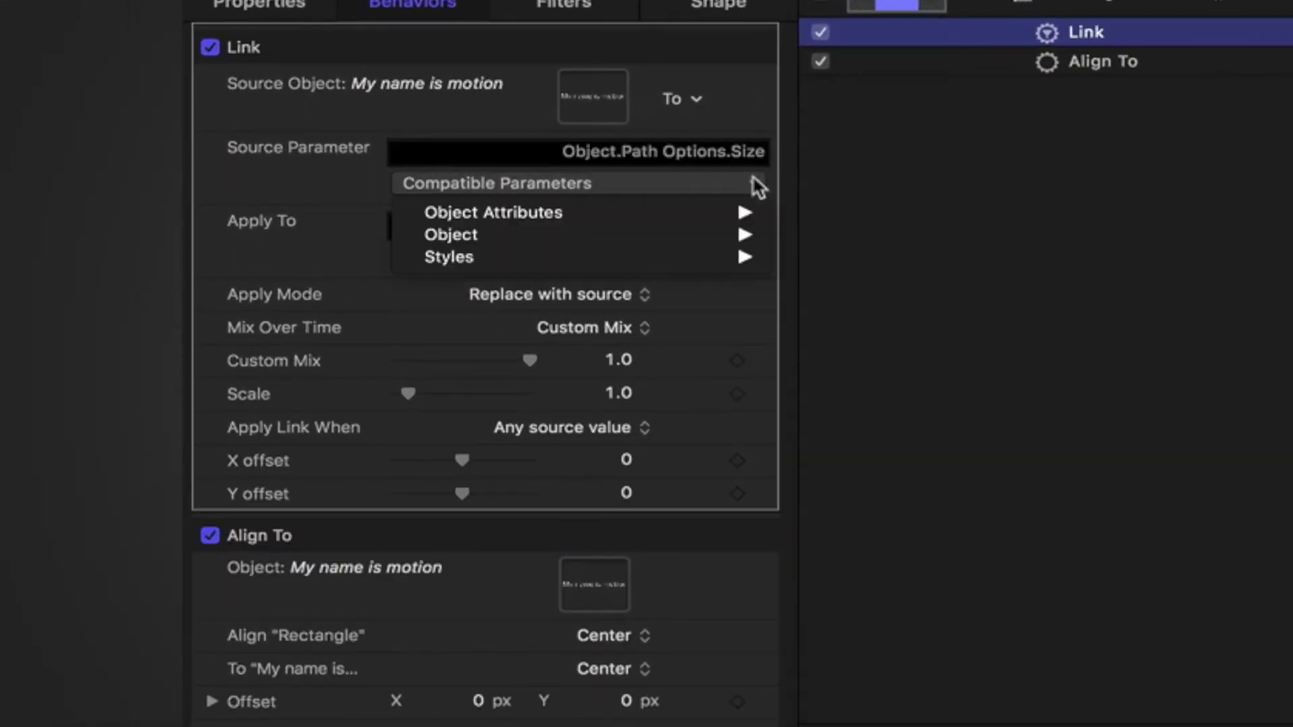
pyautogui.moveTo(715, 225)
pyautogui.moveTo(851, 219)
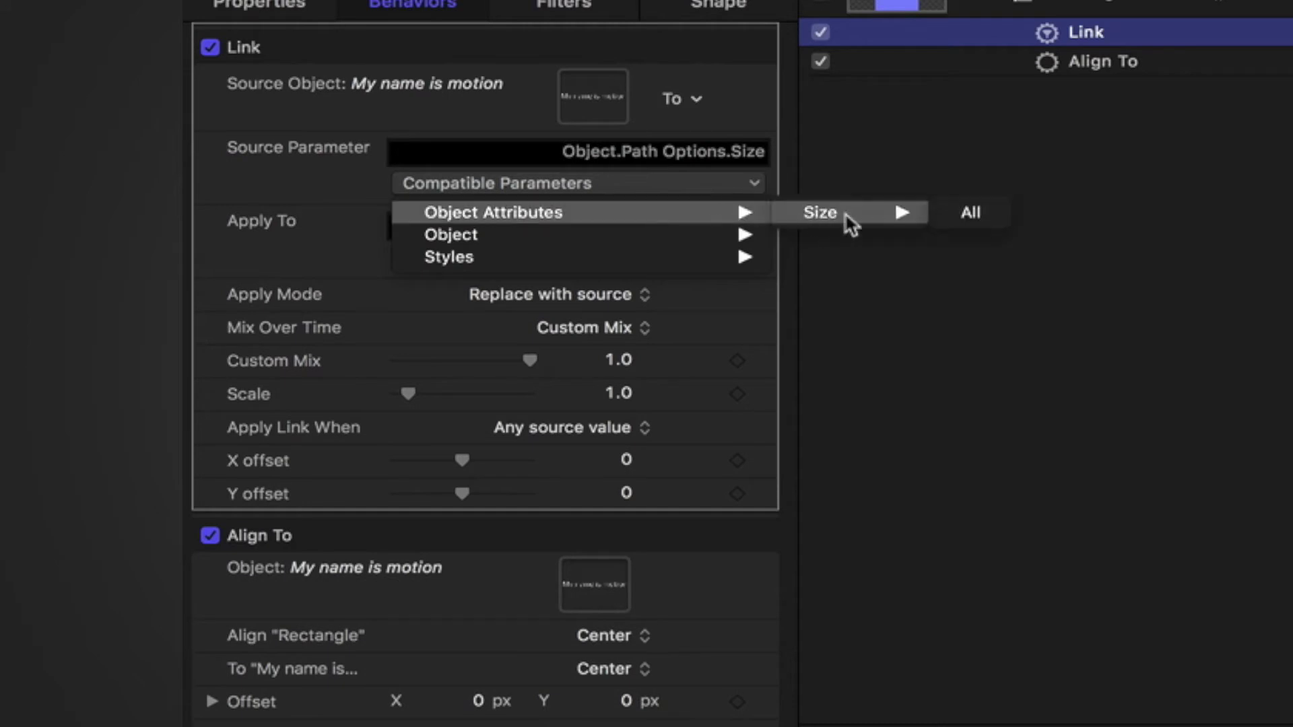
pyautogui.click(969, 212)
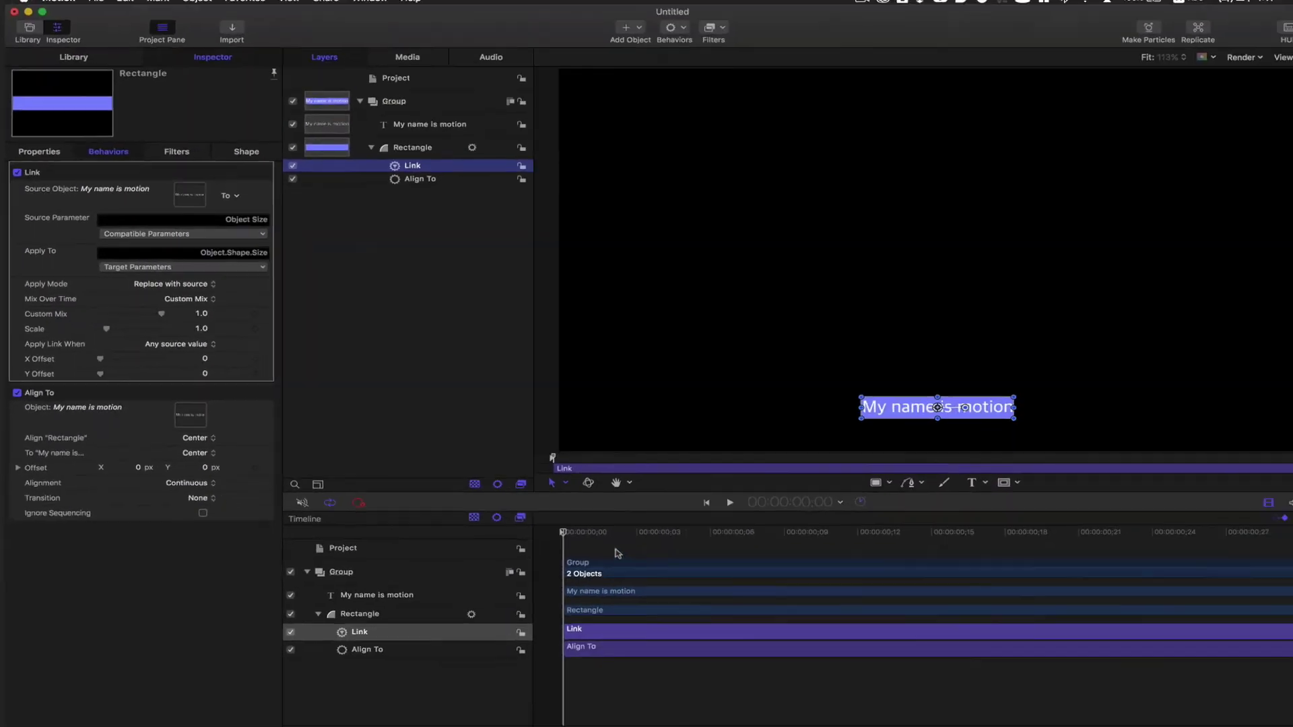
pyautogui.click(618, 553)
pyautogui.moveTo(576, 538); pyautogui.dragTo(515, 531)
pyautogui.press('space')
pyautogui.press('space')
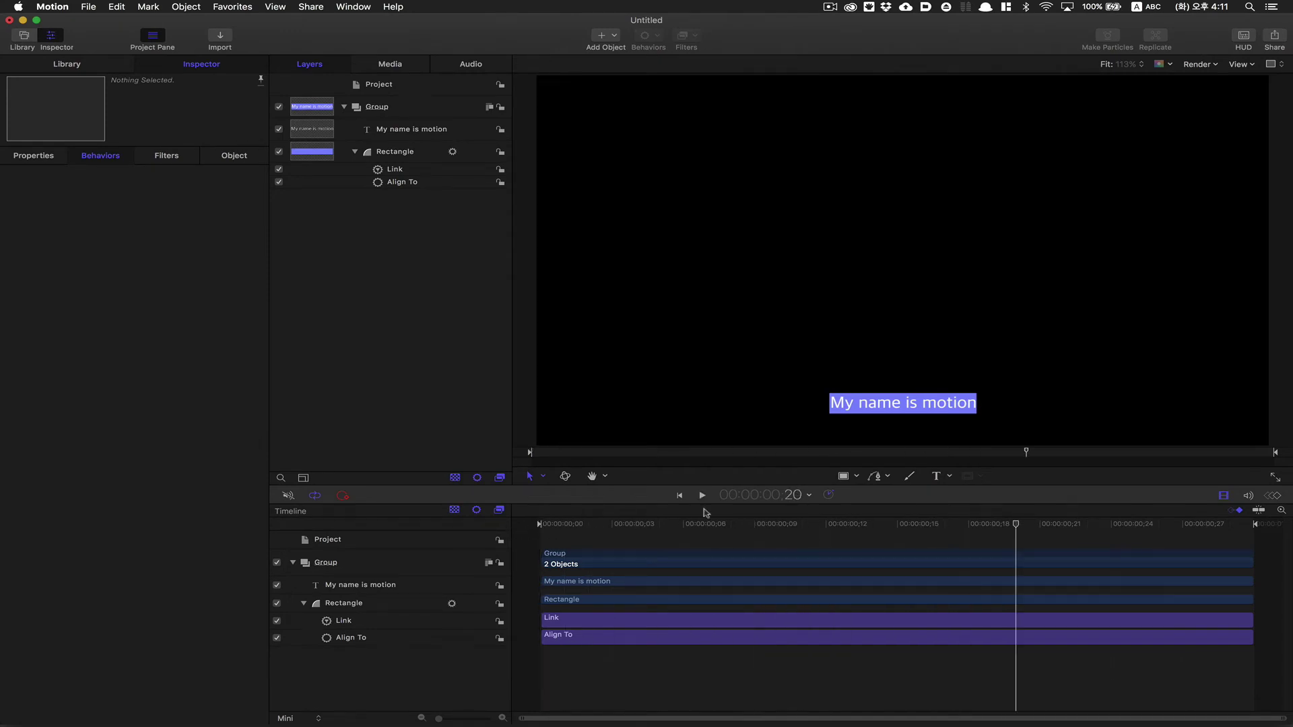
# Step: Change the title text to "FCPX project" to test the linked rectangle
pyautogui.doubleClick(906, 408)
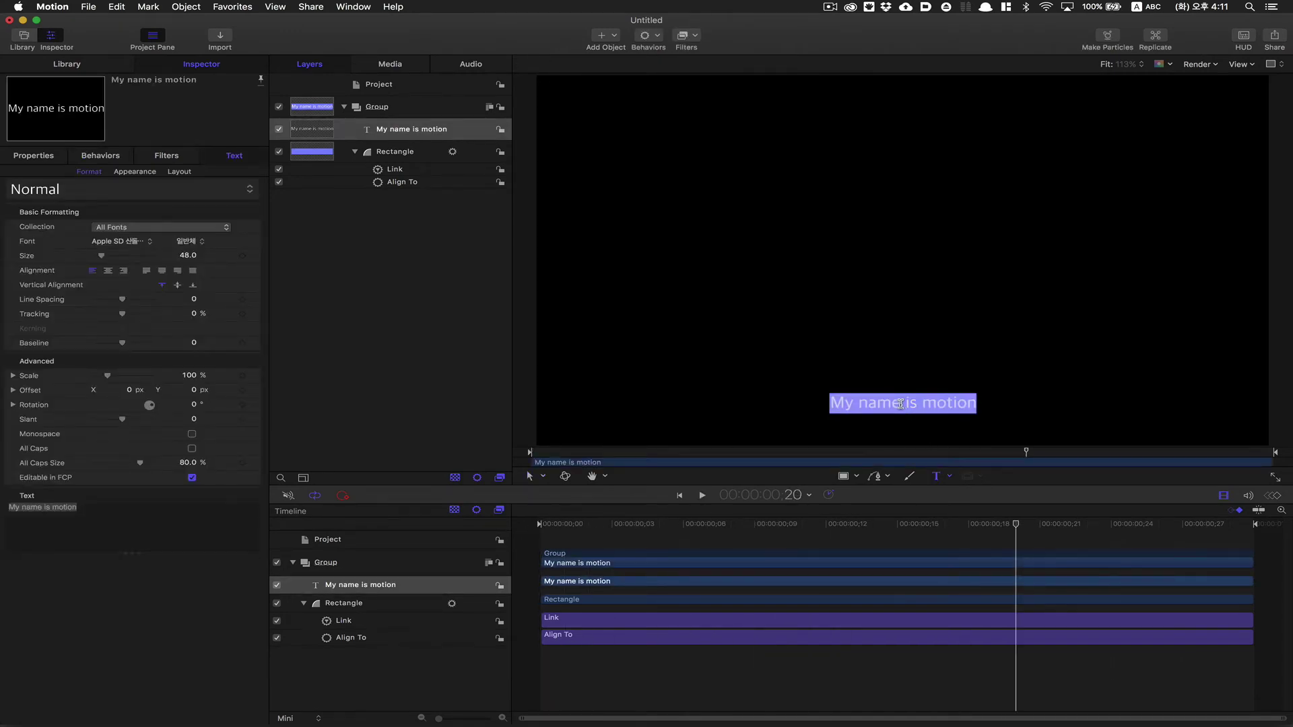
pyautogui.write('FCP')
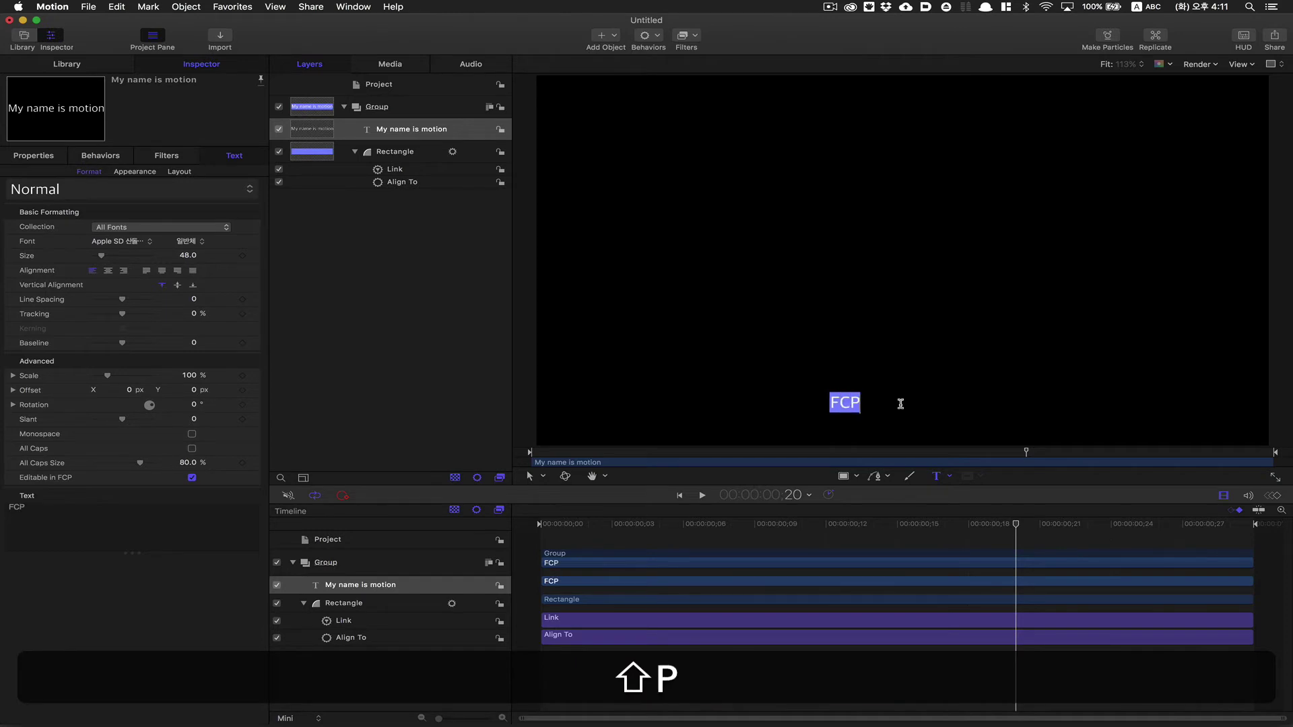
pyautogui.write('X project')
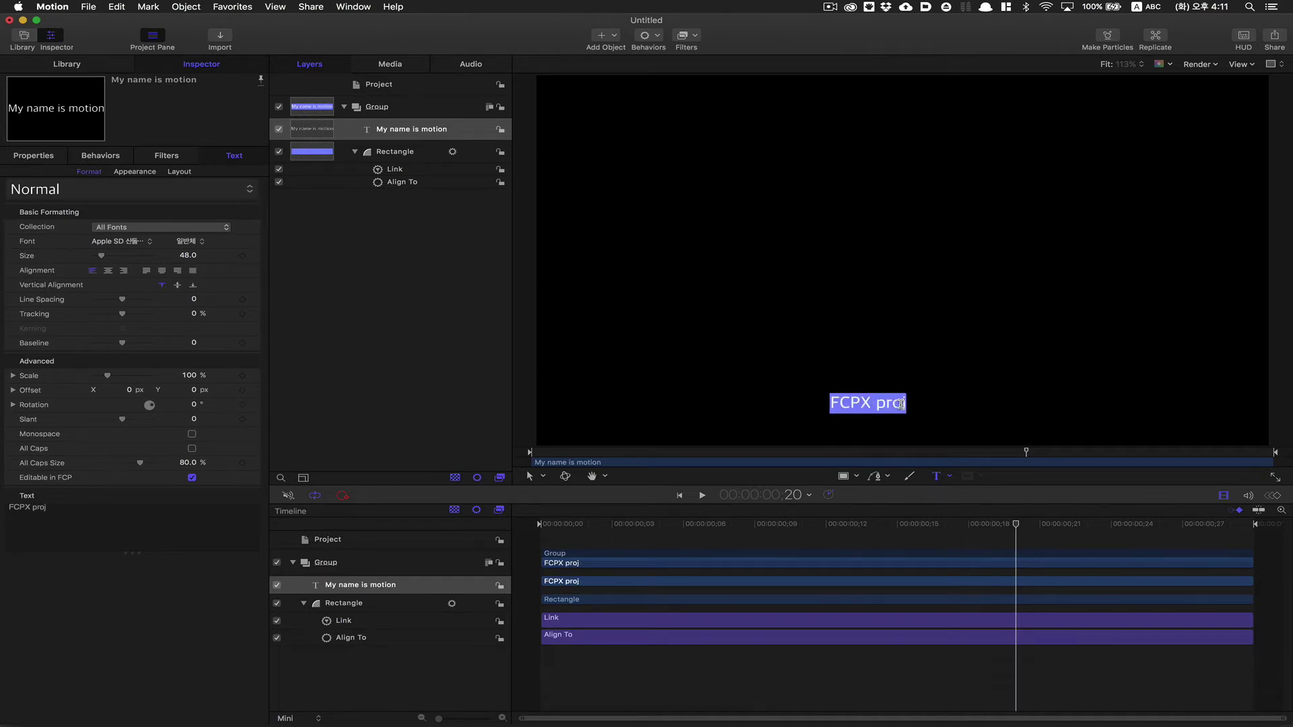
pyautogui.click(900, 687)
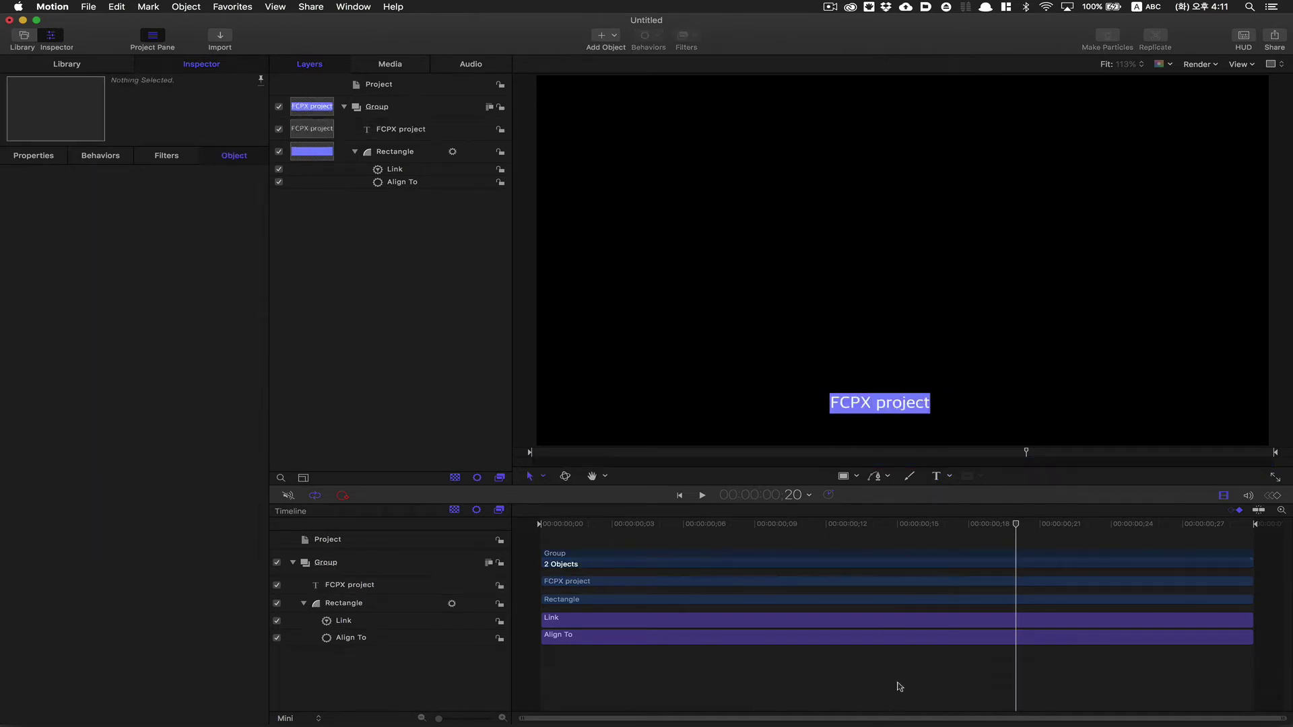
# Step: Set the text's alignment to center and move it back to the horizontal middle near the frame's lower edge
pyautogui.click(395, 131)
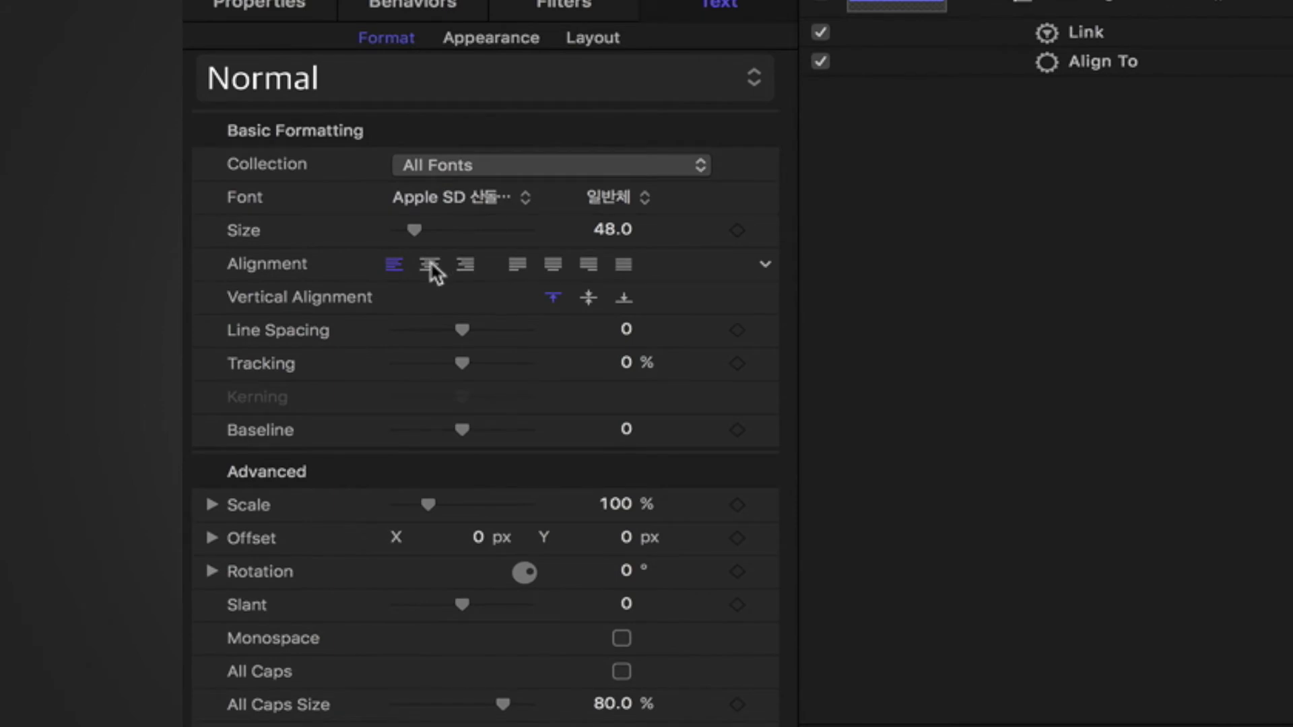
pyautogui.click(431, 266)
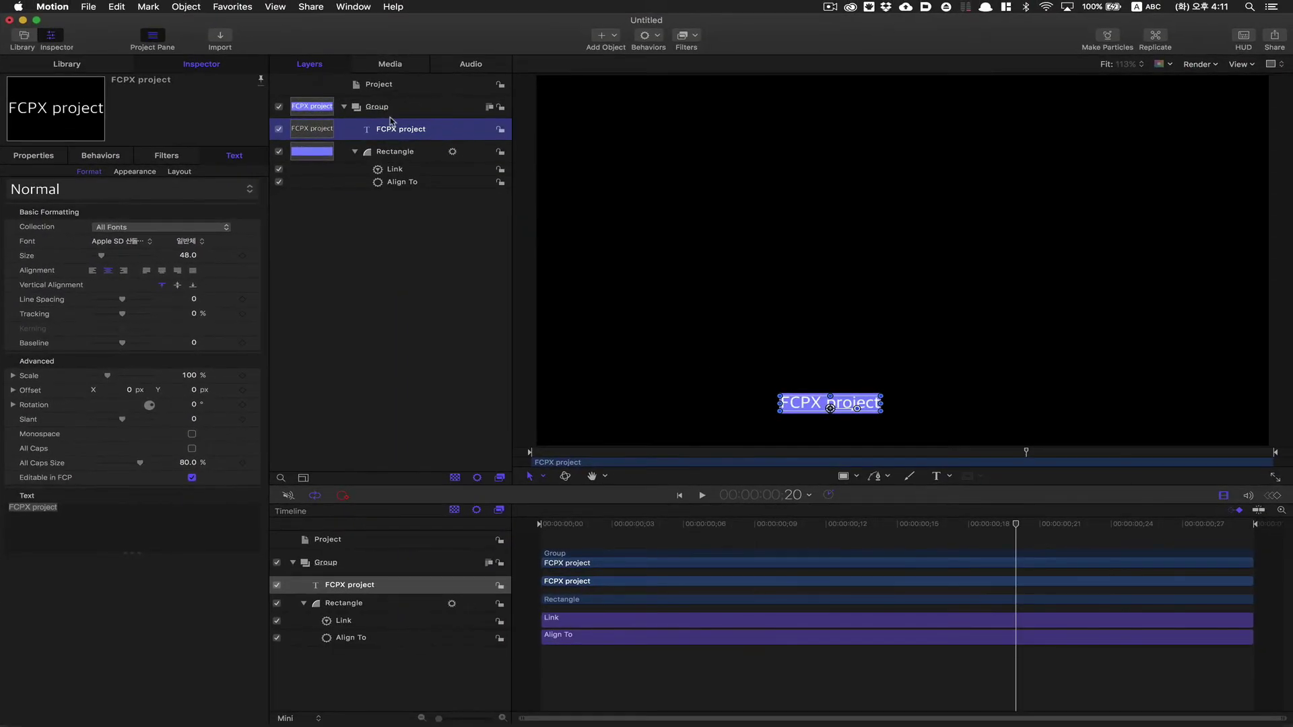
pyautogui.click(544, 58)
pyautogui.moveTo(833, 405); pyautogui.dragTo(914, 411)
pyautogui.click(976, 673)
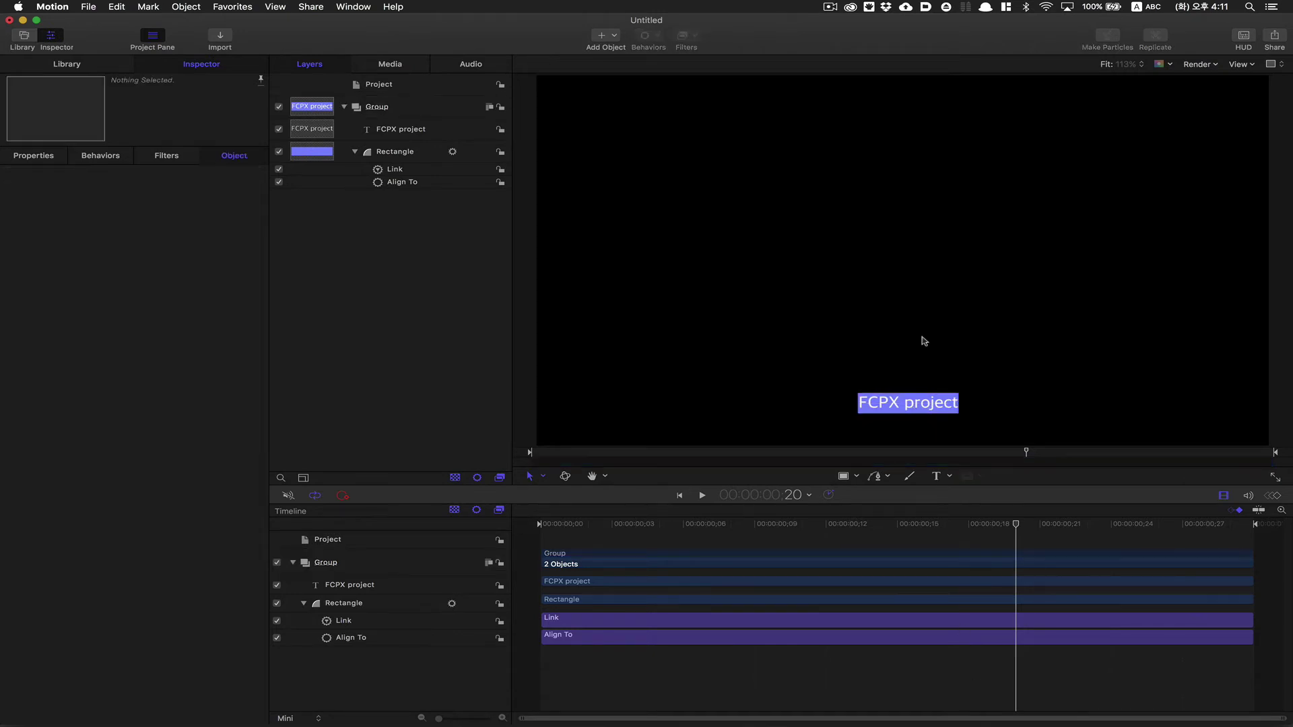
# Step: Change the title text from the test wording to "My name is motion"
pyautogui.click(404, 130)
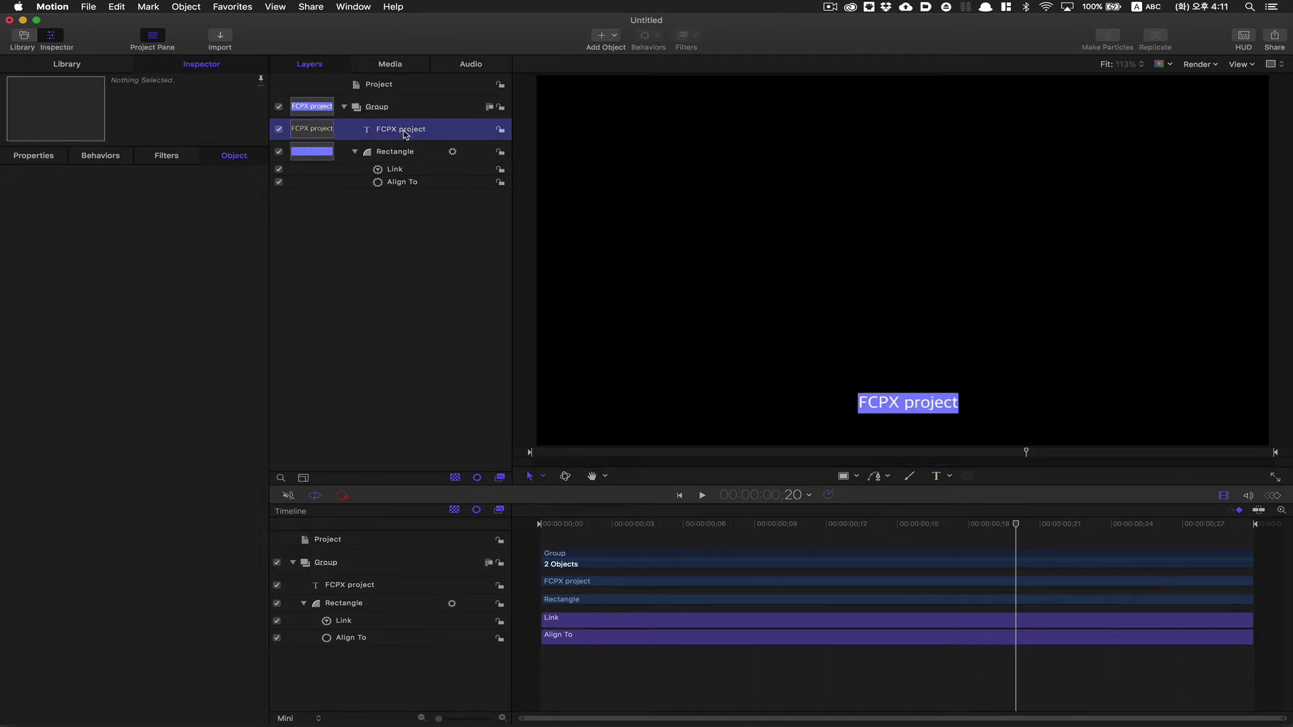
pyautogui.moveTo(82, 517); pyautogui.dragTo(4, 499)
pyautogui.write('M')
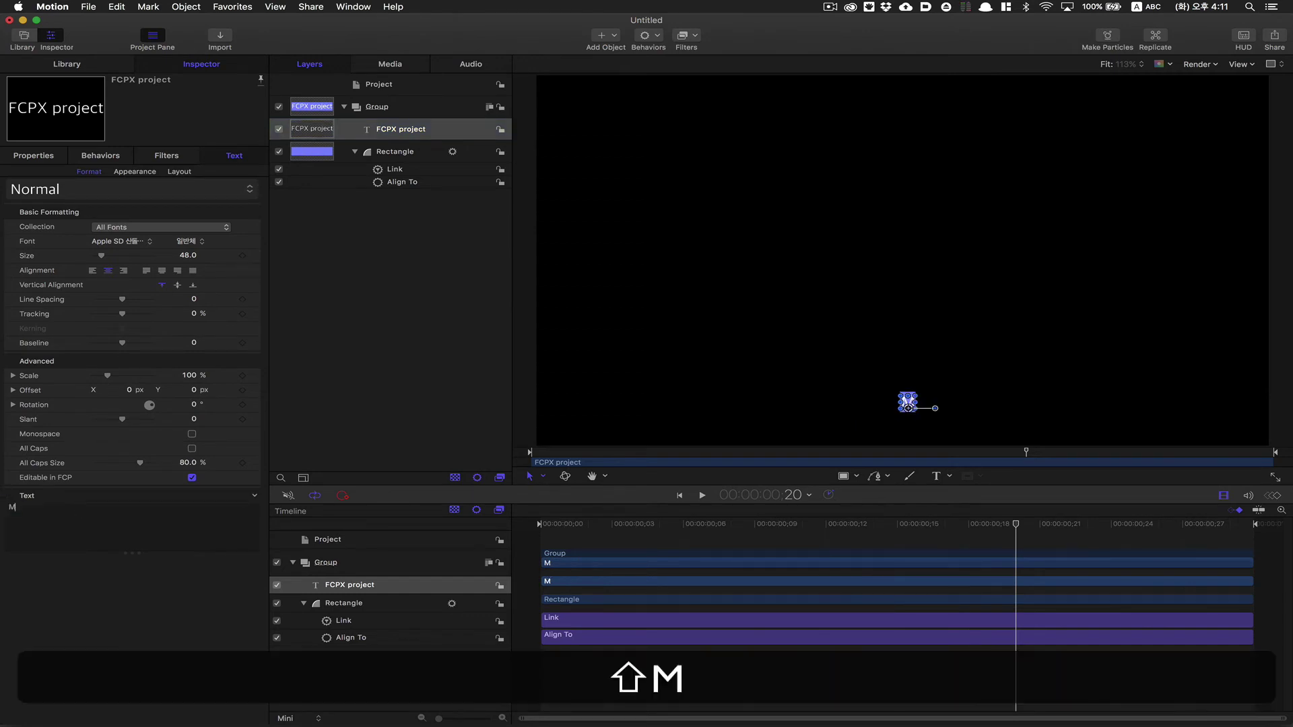
pyautogui.write('y name is motion')
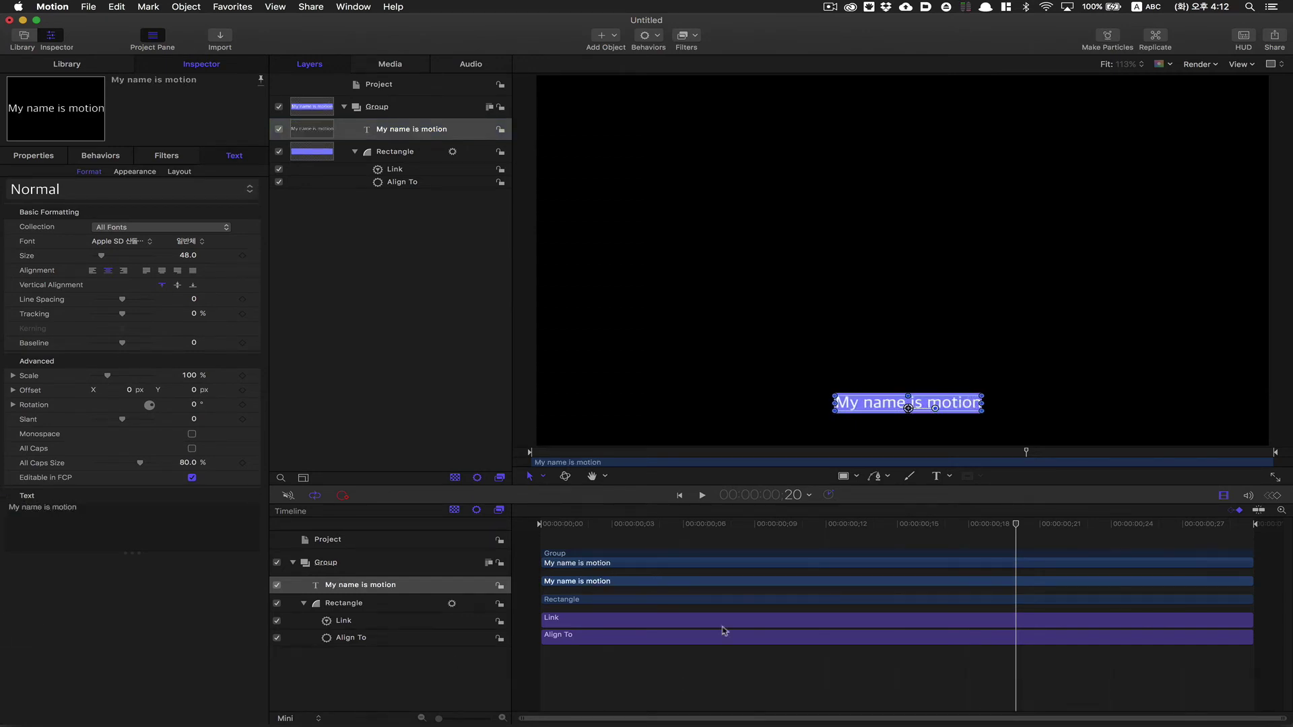
pyautogui.press('Escape')
# Step: Set the rectangle's X scale to 122.35% and publish its X and Y scale parameters
pyautogui.click(343, 602)
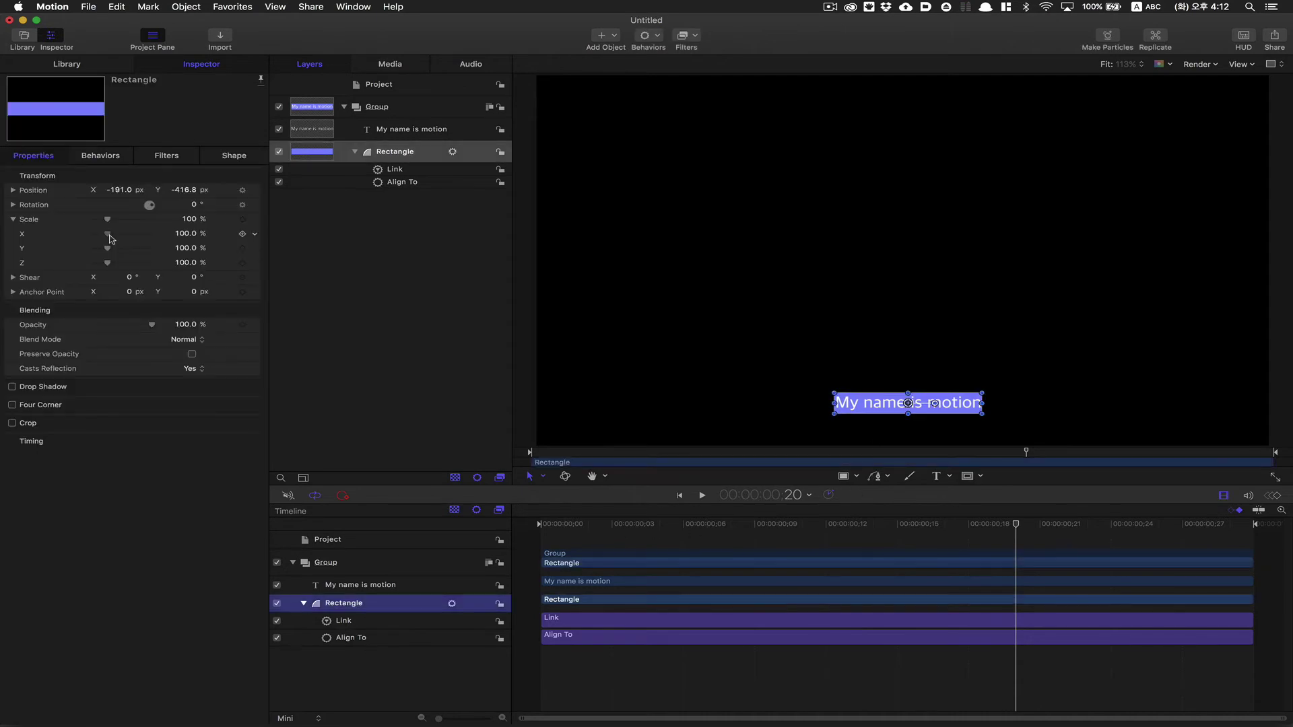
pyautogui.moveTo(107, 234); pyautogui.dragTo(113, 239)
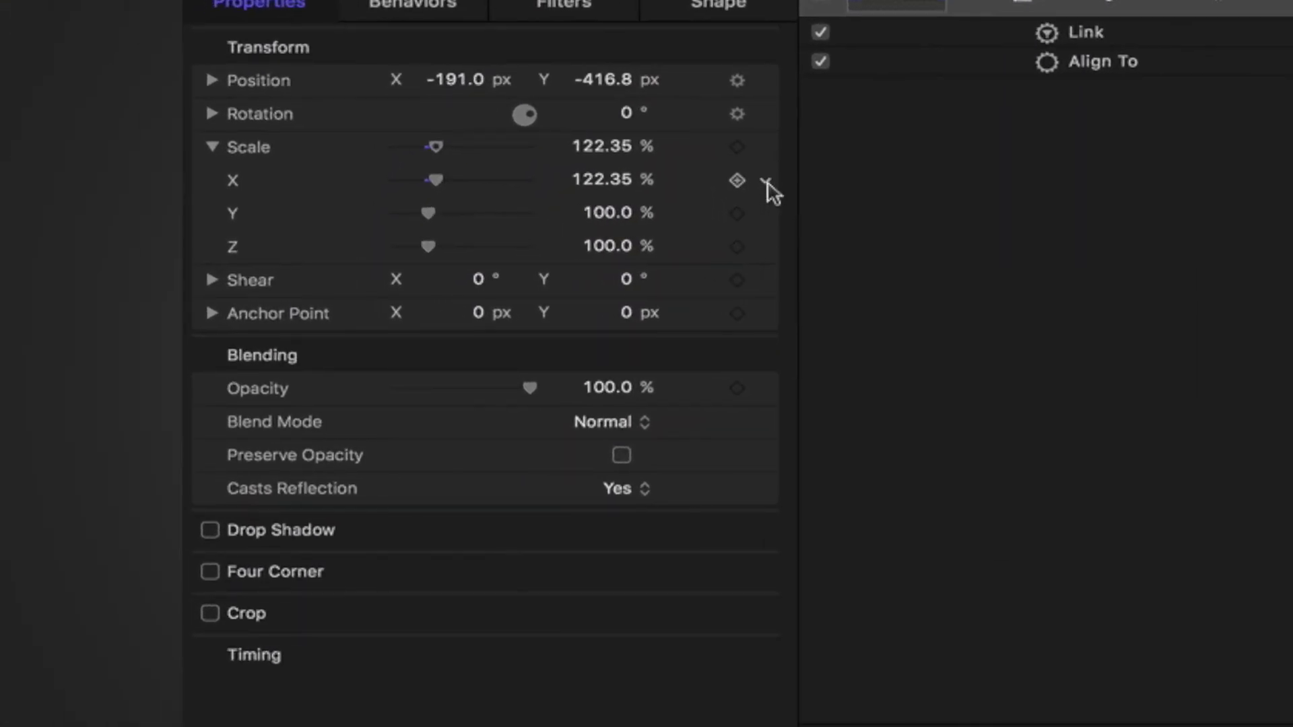
pyautogui.click(766, 181)
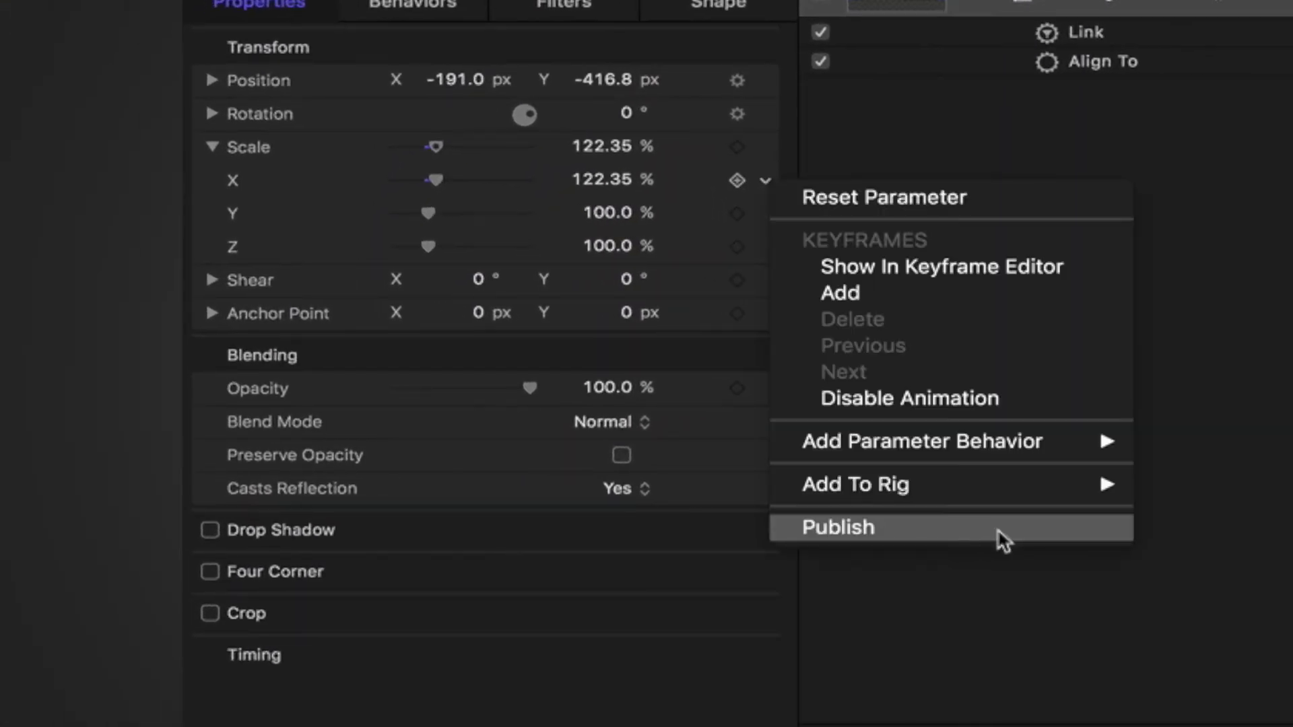
pyautogui.click(996, 528)
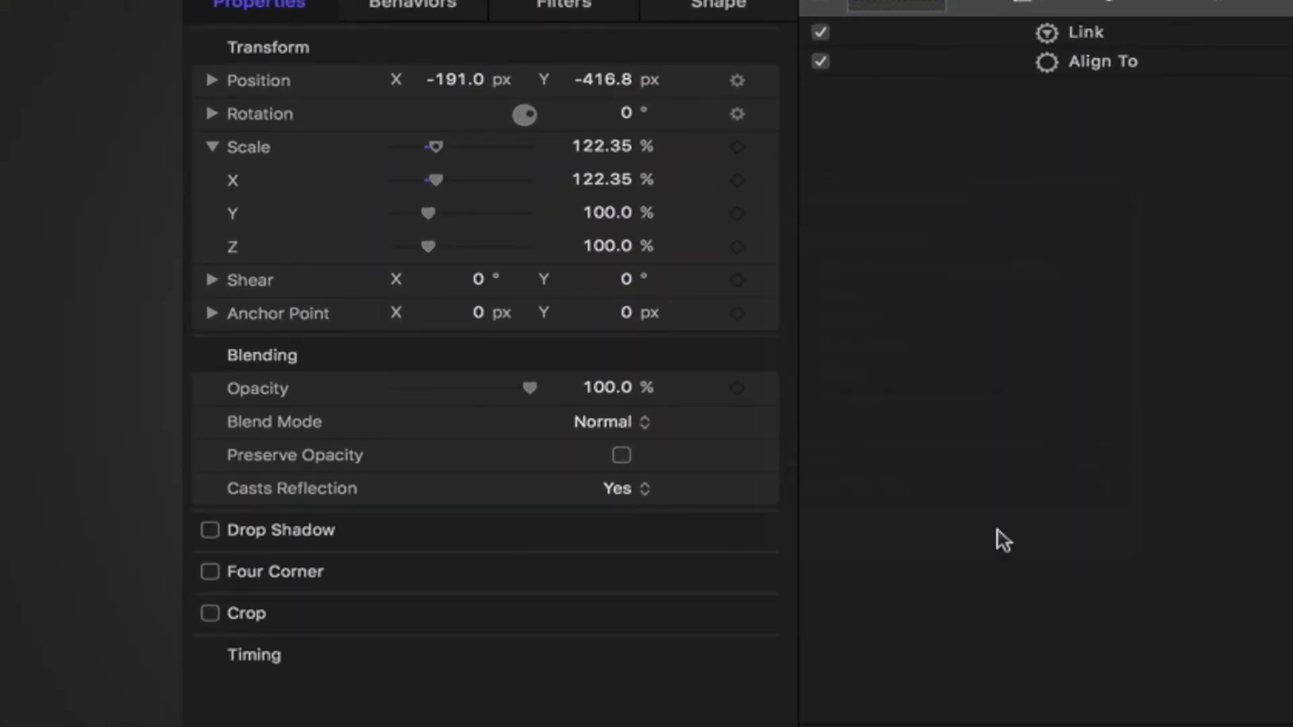
pyautogui.click(767, 215)
pyautogui.click(872, 562)
# Step: Publish the Roundness parameter of the rectangle's geometry
pyautogui.click(682, 7)
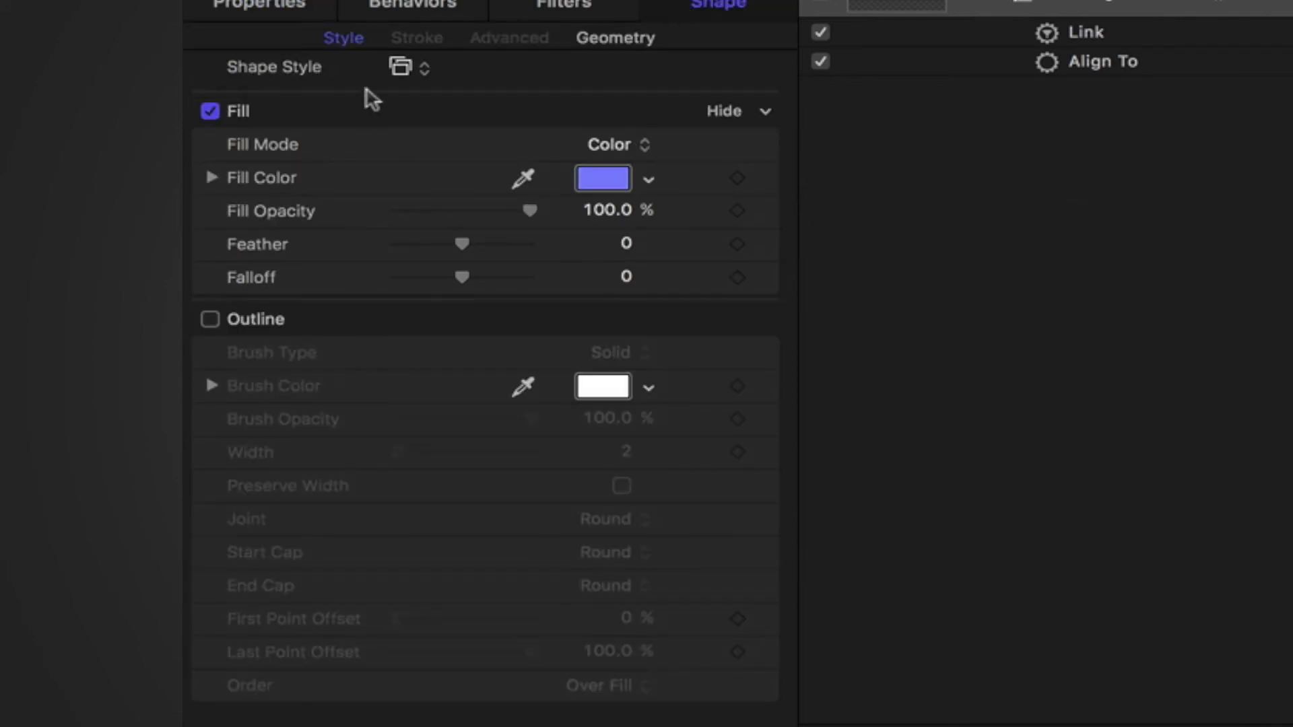
pyautogui.click(592, 42)
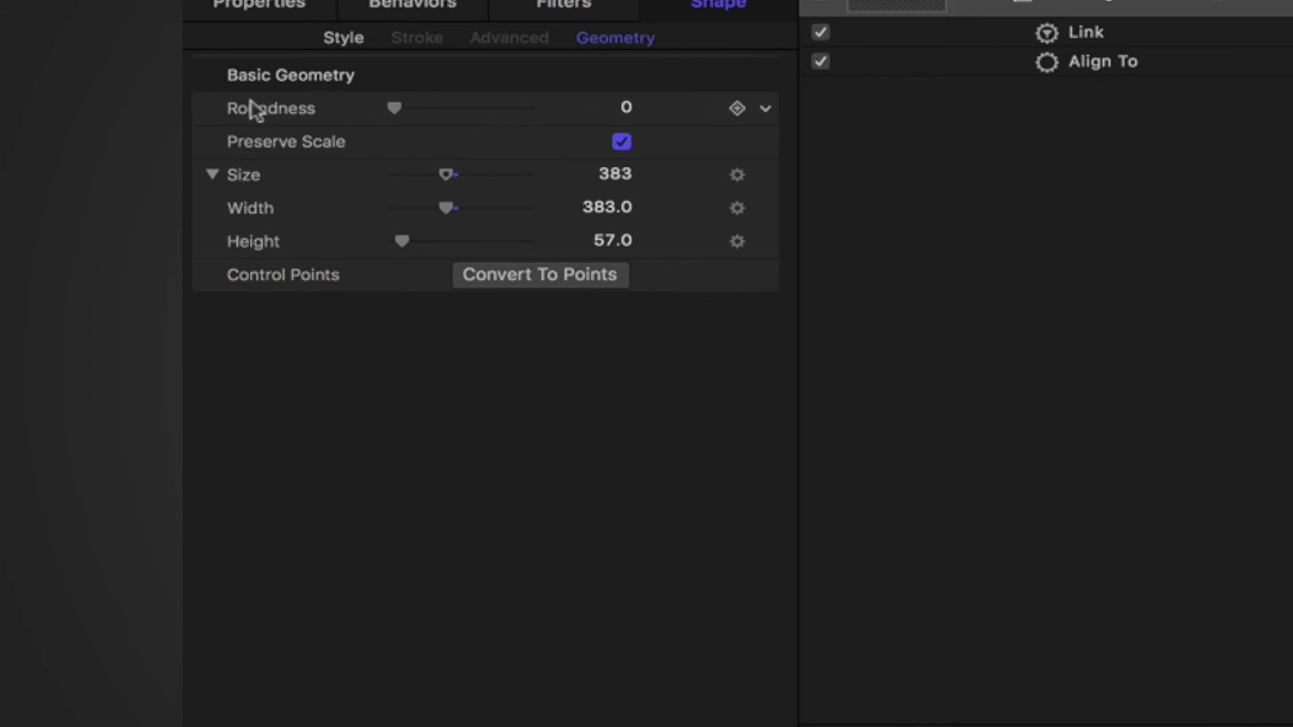
pyautogui.click(765, 109)
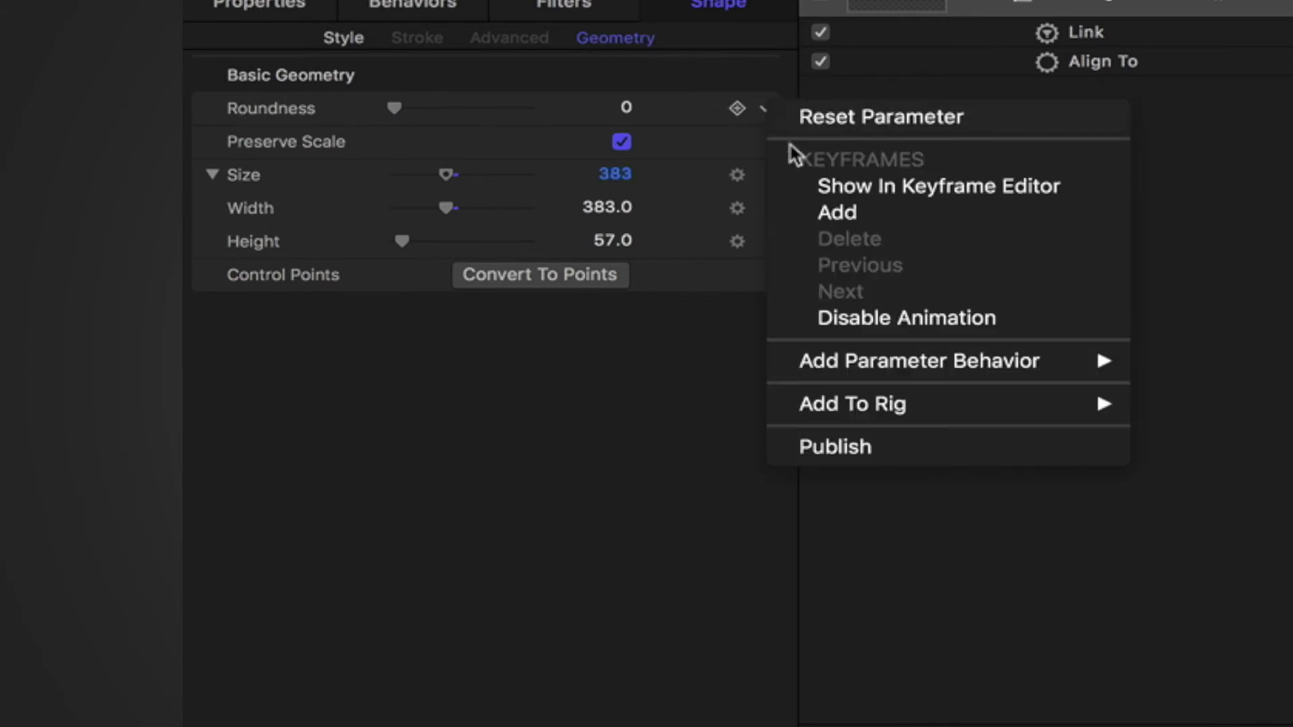
pyautogui.click(865, 445)
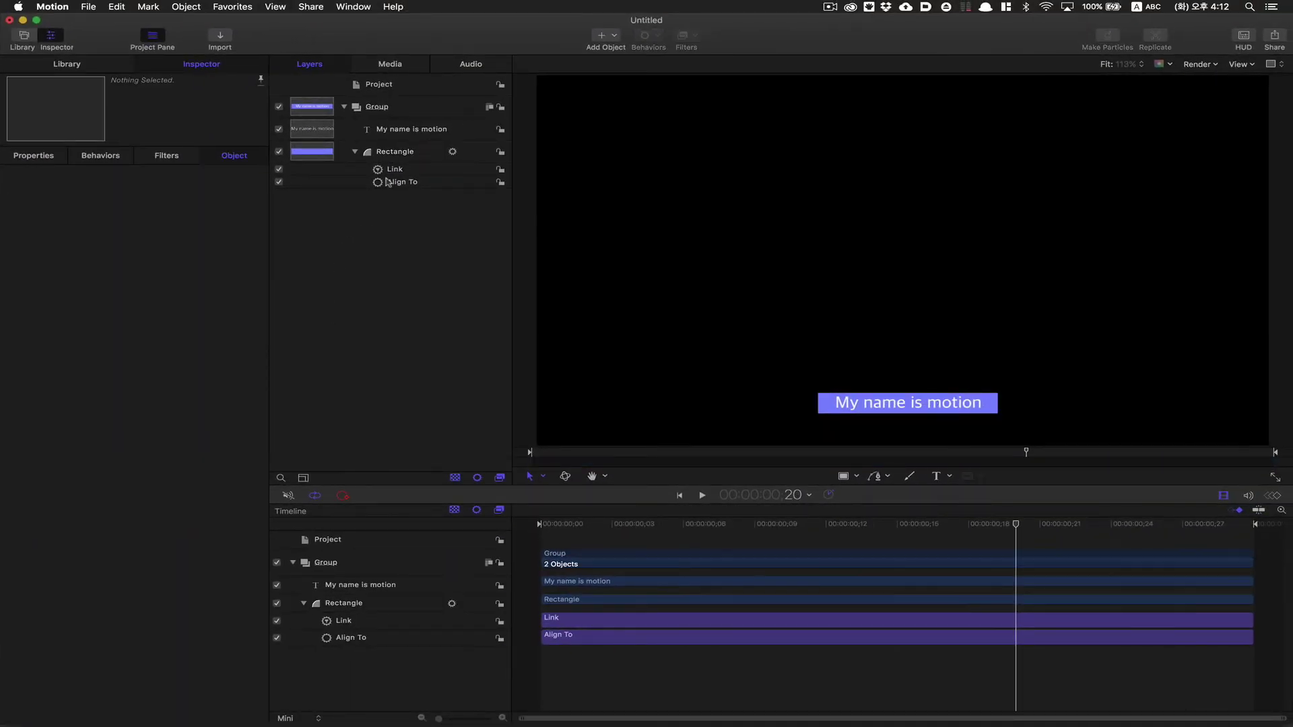
# Step: Publish the rectangle's outline Brush Color and its Fill Color parameters
pyautogui.click(255, 325)
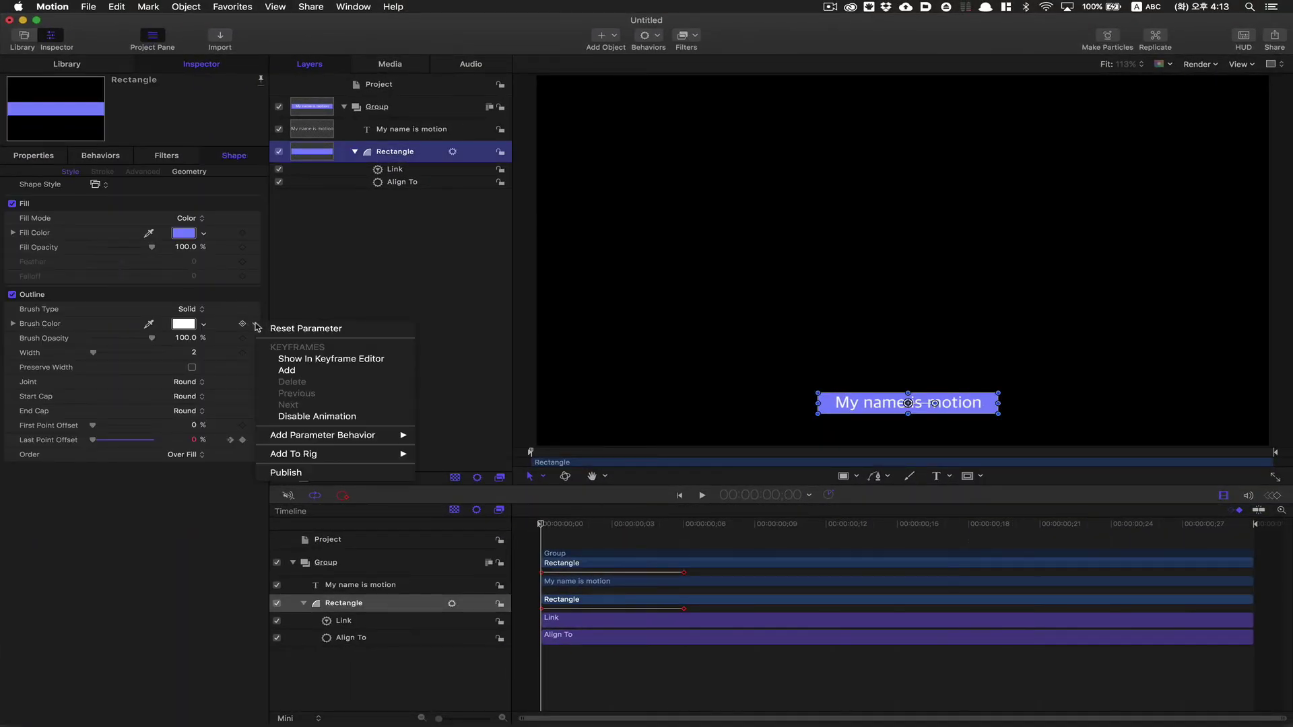
pyautogui.click(254, 233)
pyautogui.click(254, 233)
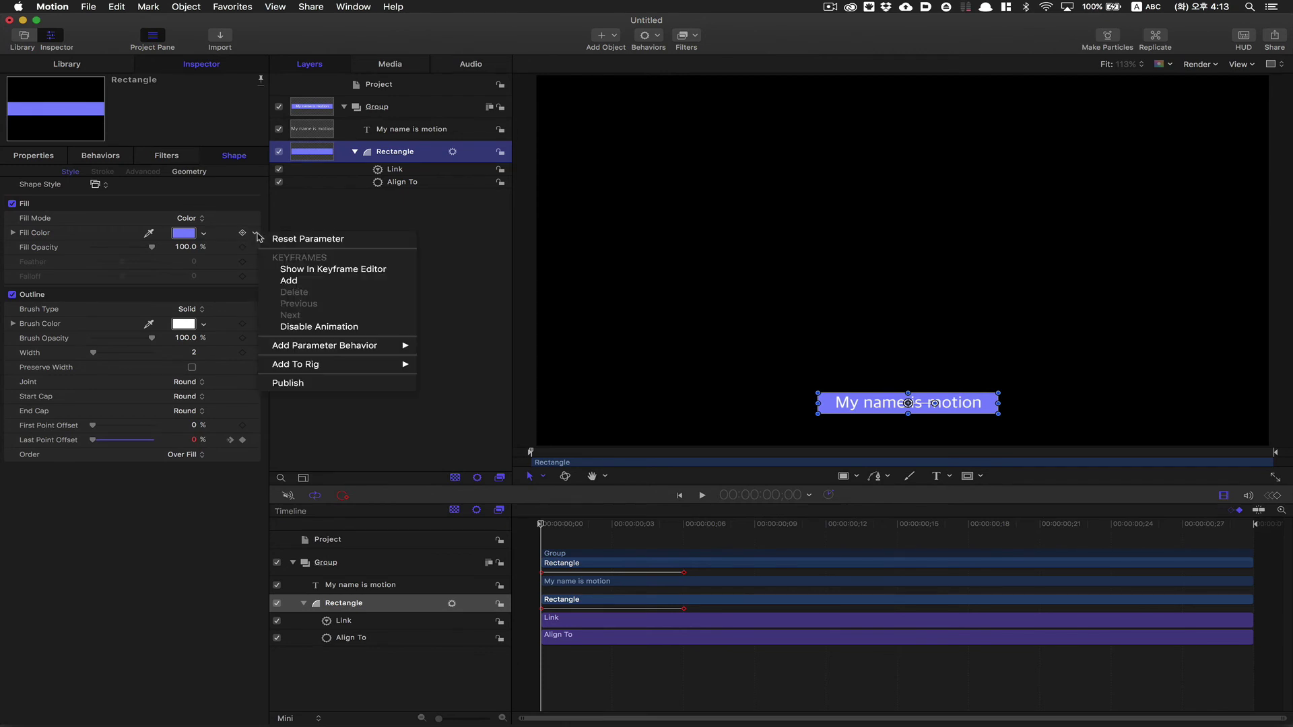
pyautogui.click(298, 382)
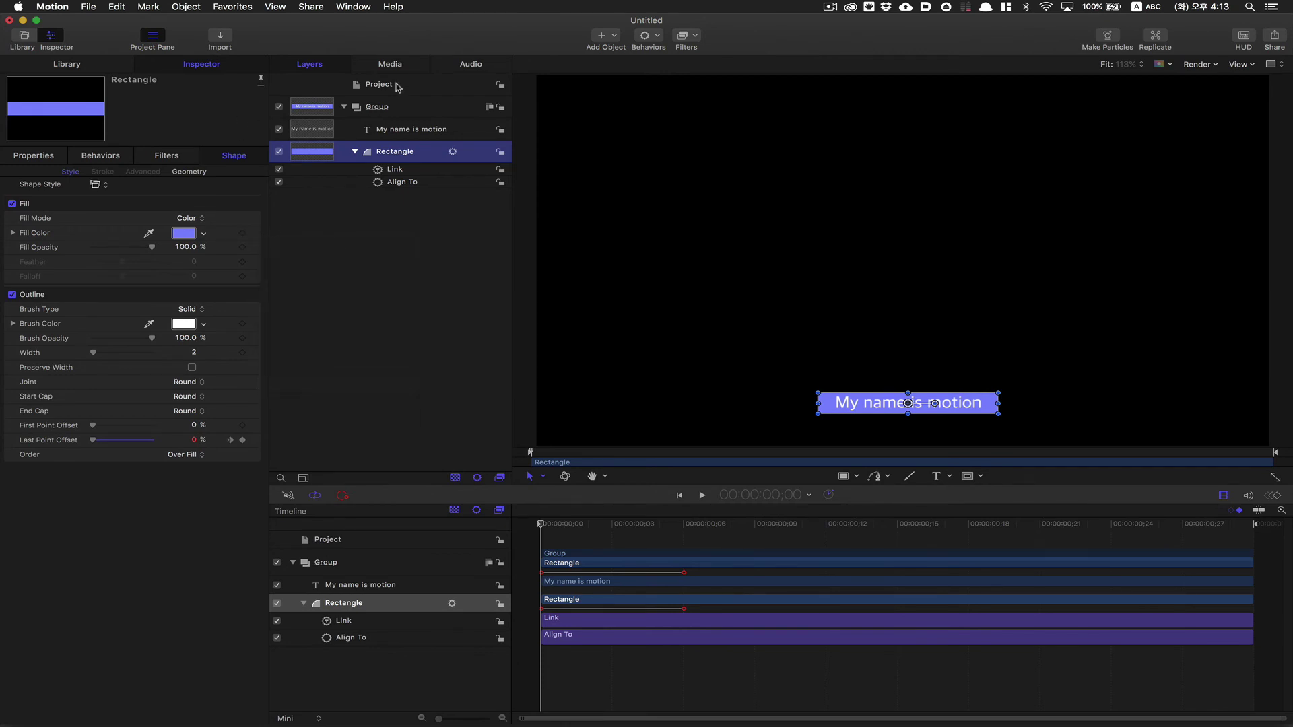
# Step: Reorder the project's published parameters so Fill Color comes directly before Brush Color
pyautogui.click(382, 86)
pyautogui.click(97, 360)
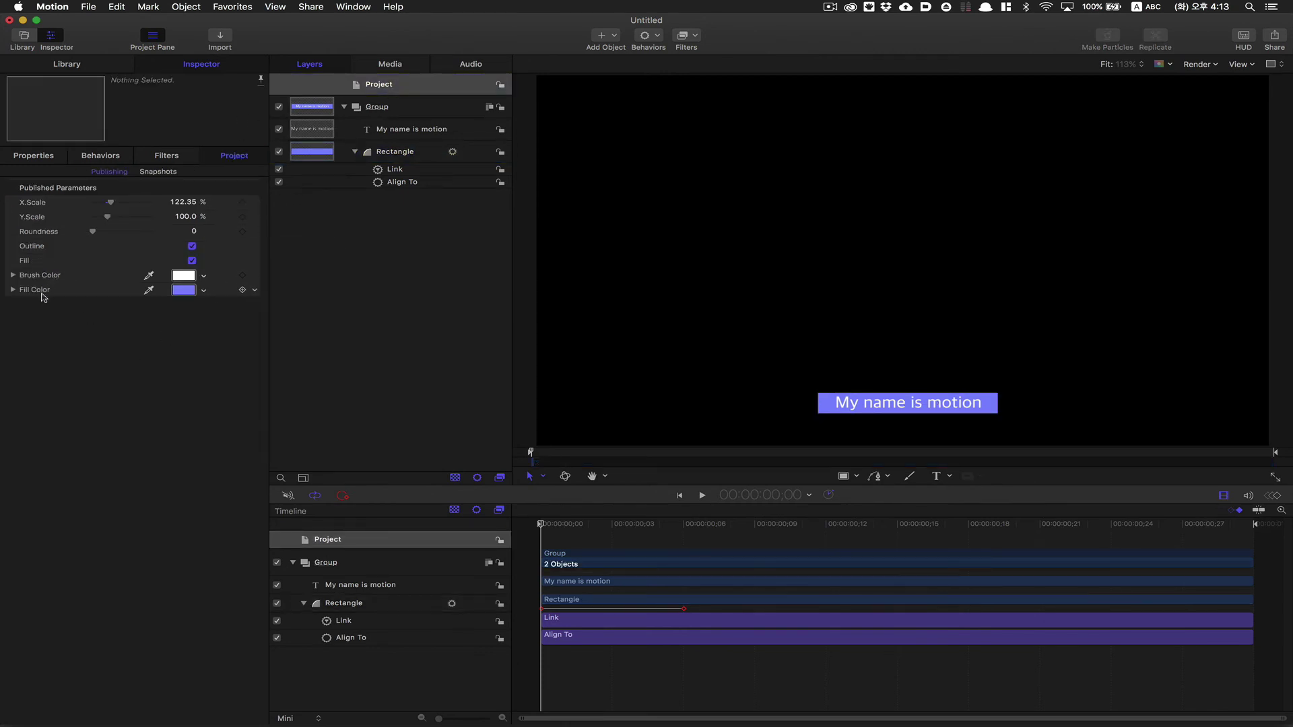
pyautogui.moveTo(42, 297)
pyautogui.mouseDown()
pyautogui.moveTo(30, 279)
pyautogui.moveTo(40, 273)
pyautogui.mouseUp()
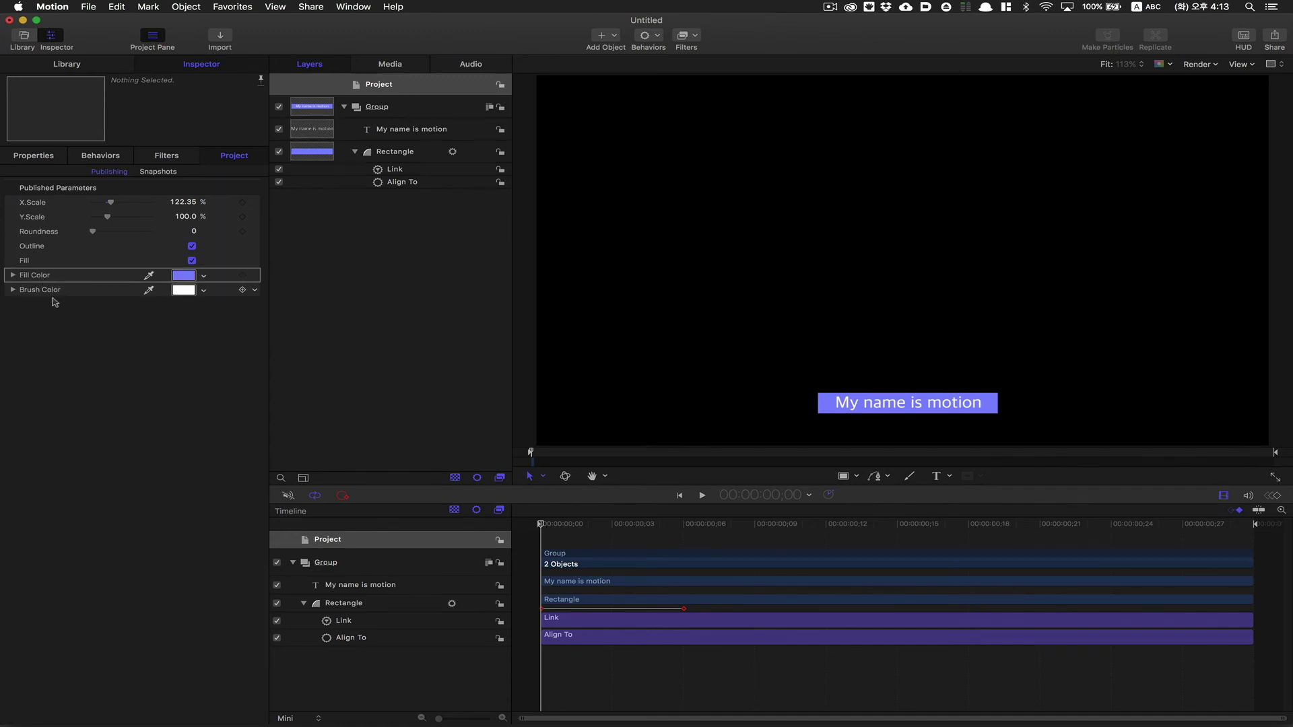
# Step: Publish the project as a Final Cut Pro title template named "001" in a new category called "Box Text"
pyautogui.press('super+shift+s')
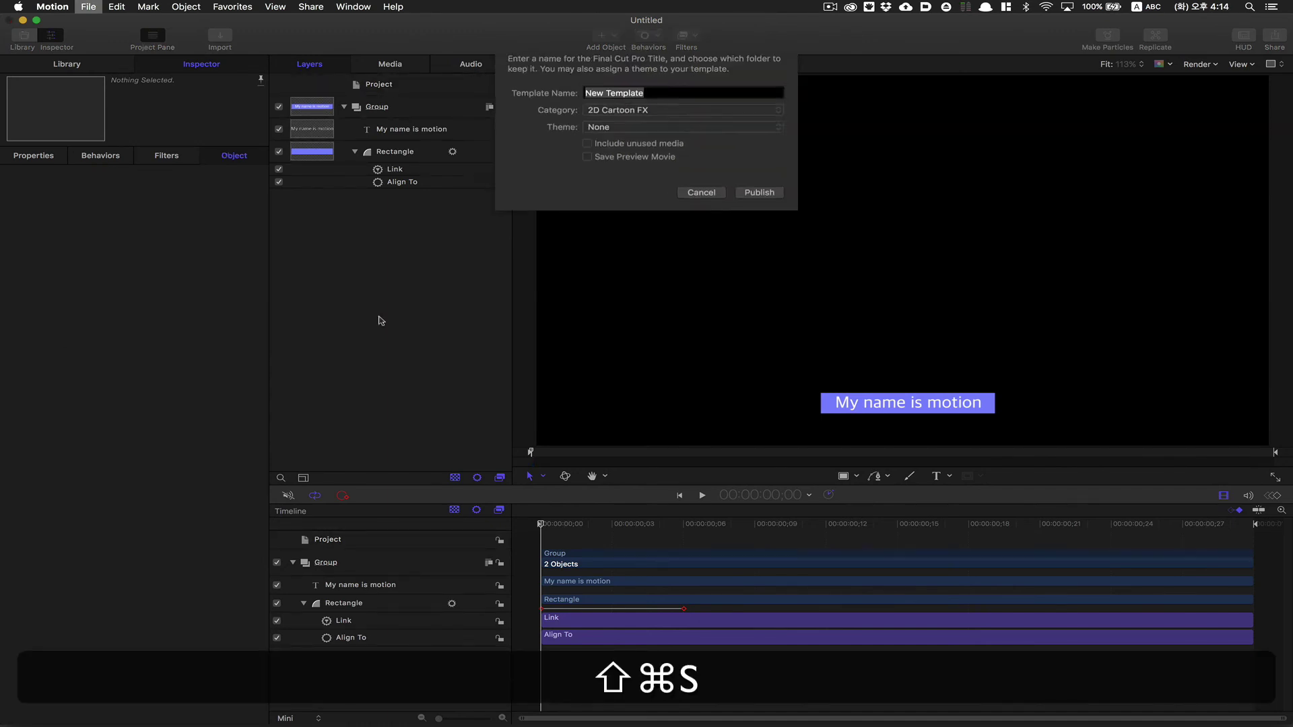
pyautogui.click(664, 120)
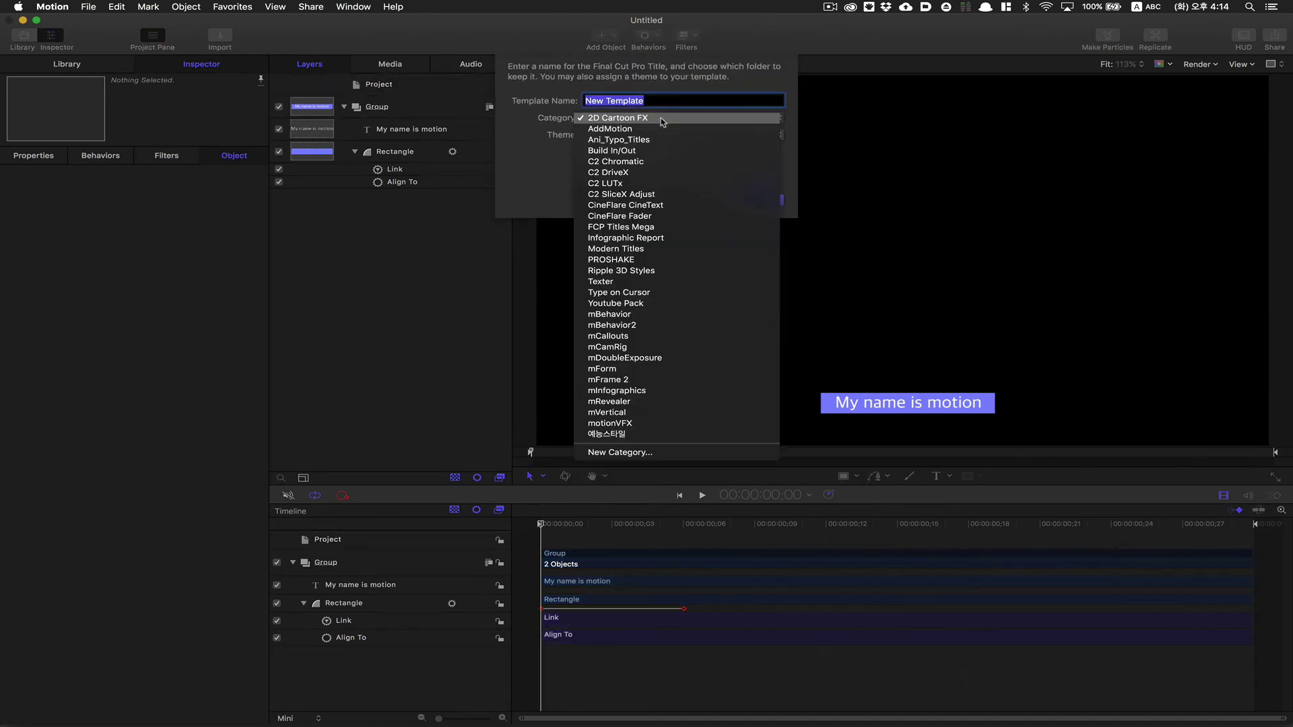
pyautogui.click(651, 452)
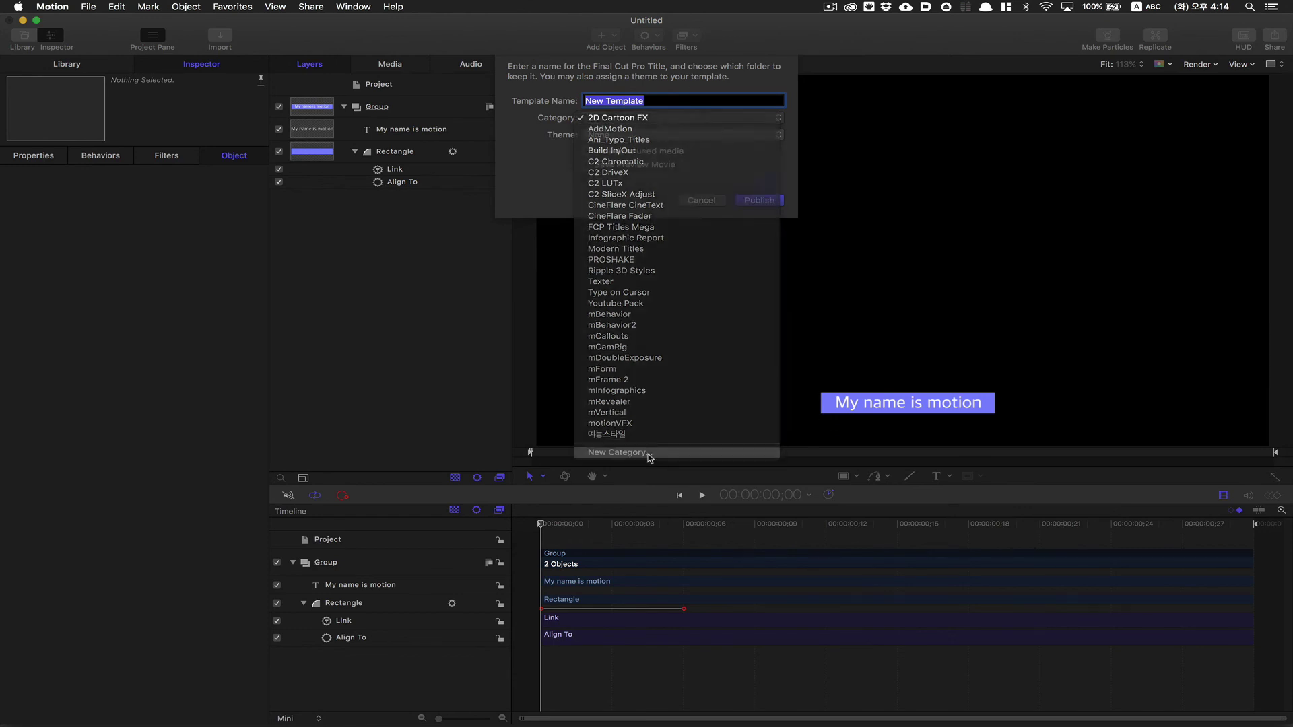
pyautogui.write('Bo')
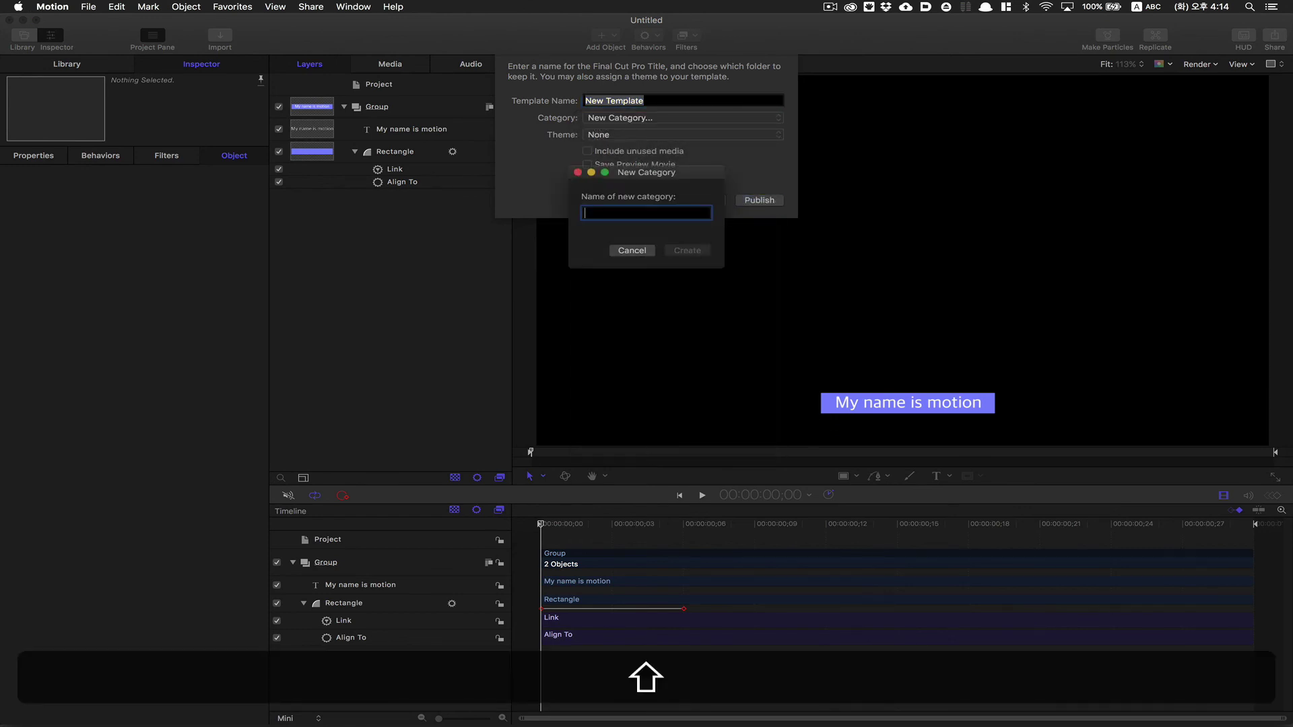
pyautogui.write('x Text')
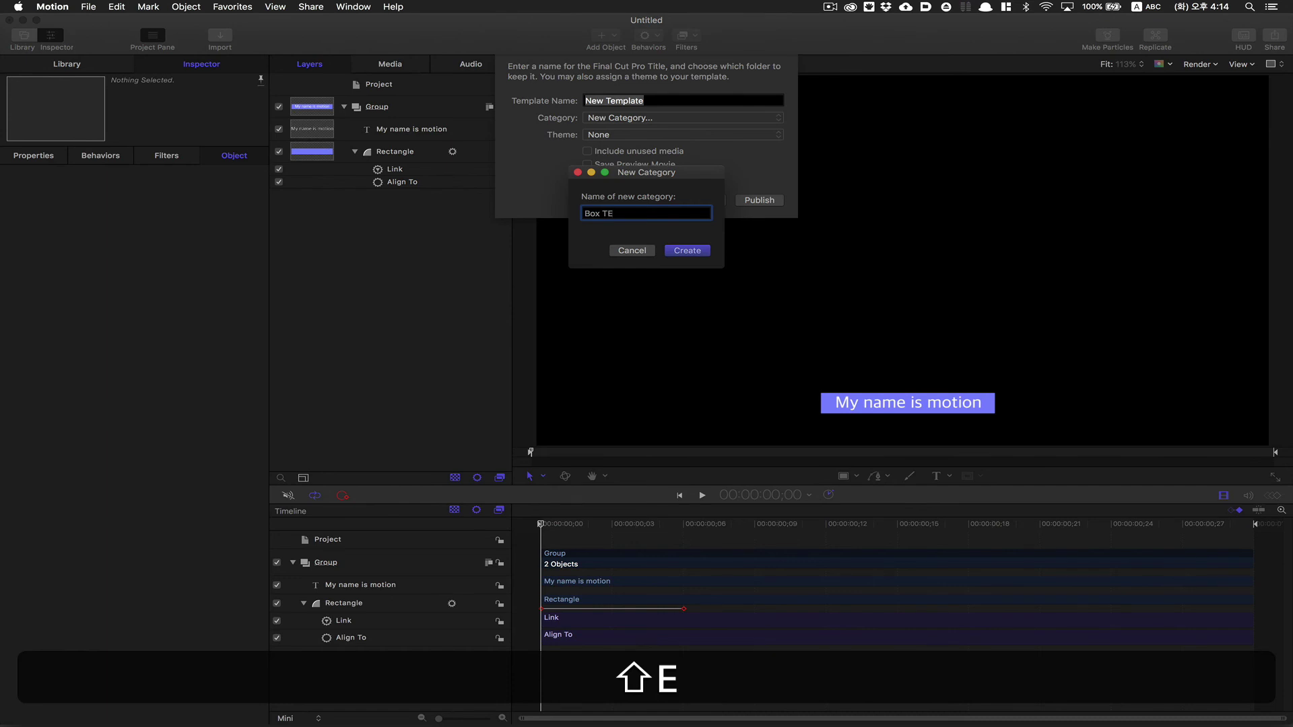
pyautogui.click(698, 252)
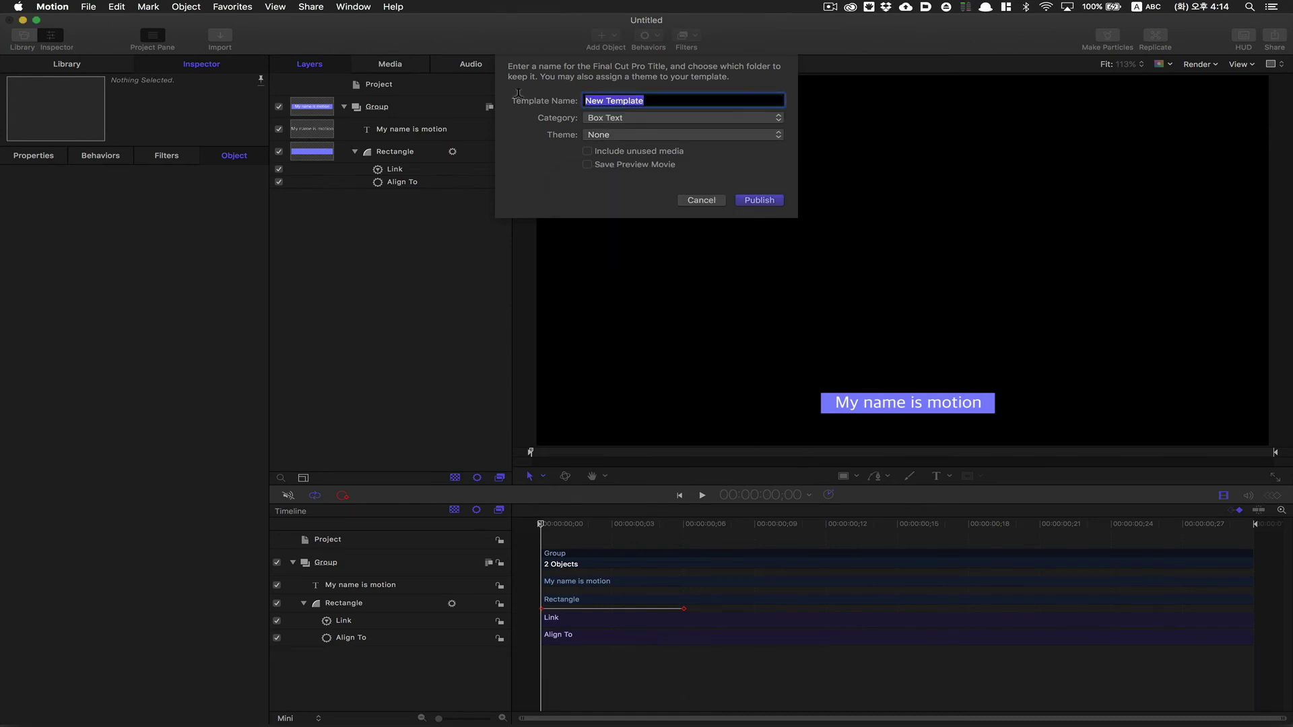
pyautogui.write('001')
pyautogui.press('Return')
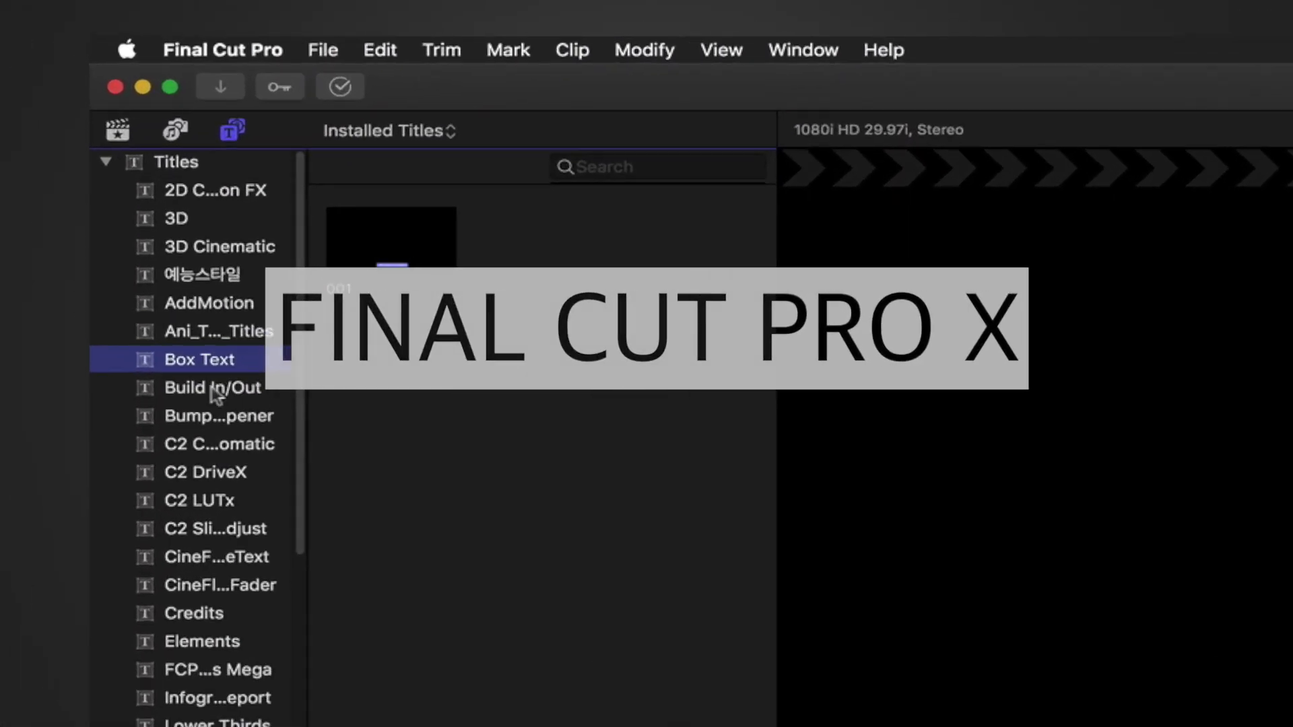
# Step: Switch to Final Cut Pro and add the Box Text title "001" to the timeline, accepting 1080p HD, 1920x1080, 23.98p project settings
pyautogui.click(374, 263)
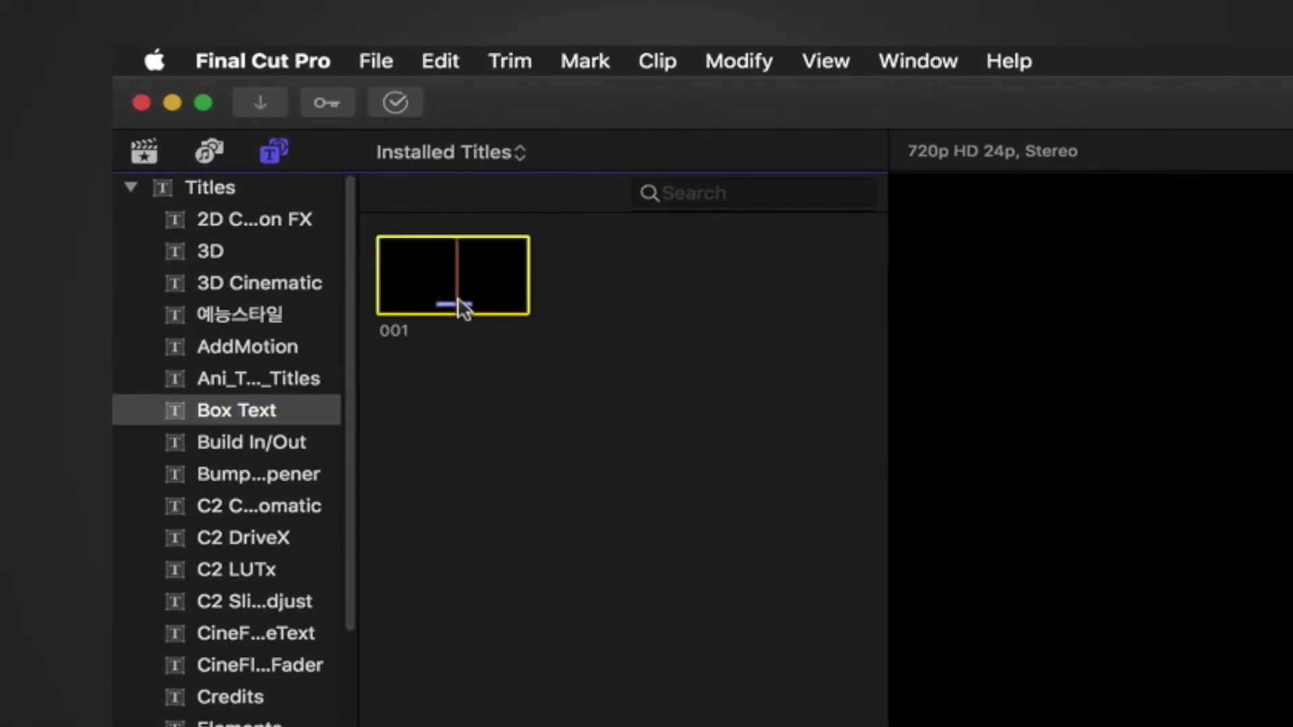
pyautogui.moveTo(447, 303); pyautogui.dragTo(22, 577)
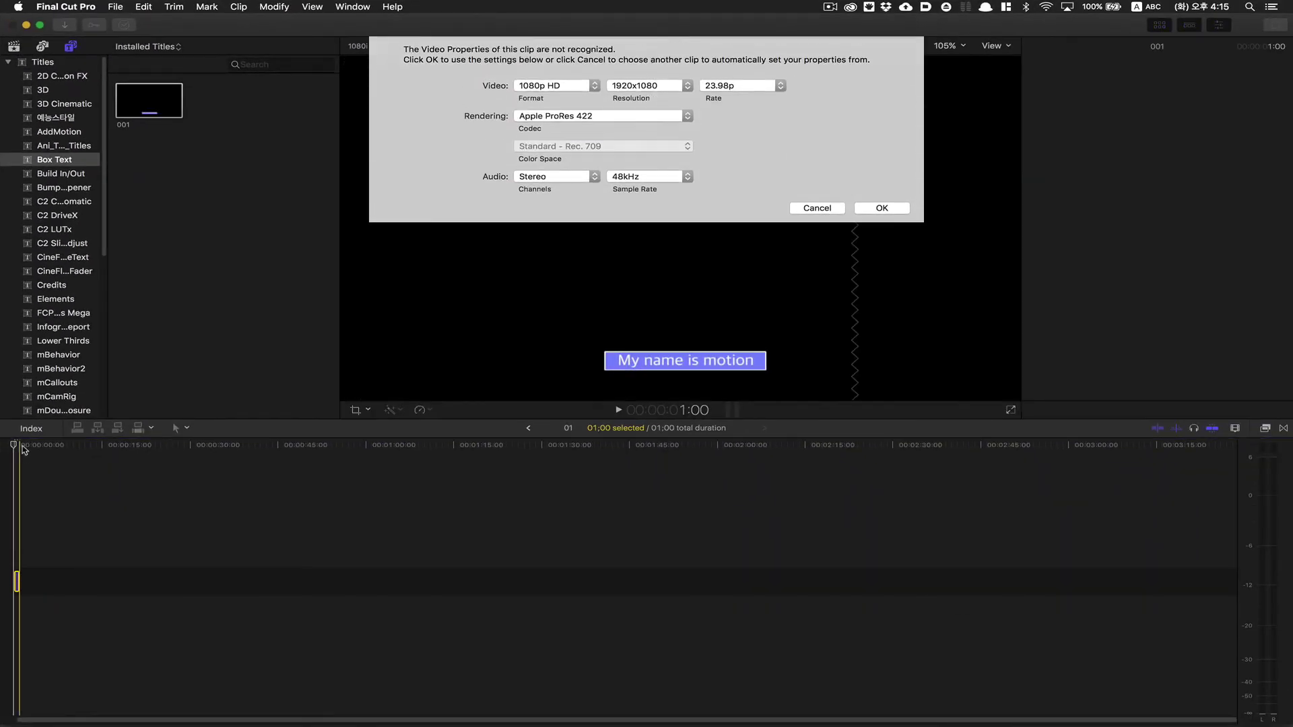
pyautogui.press('Return')
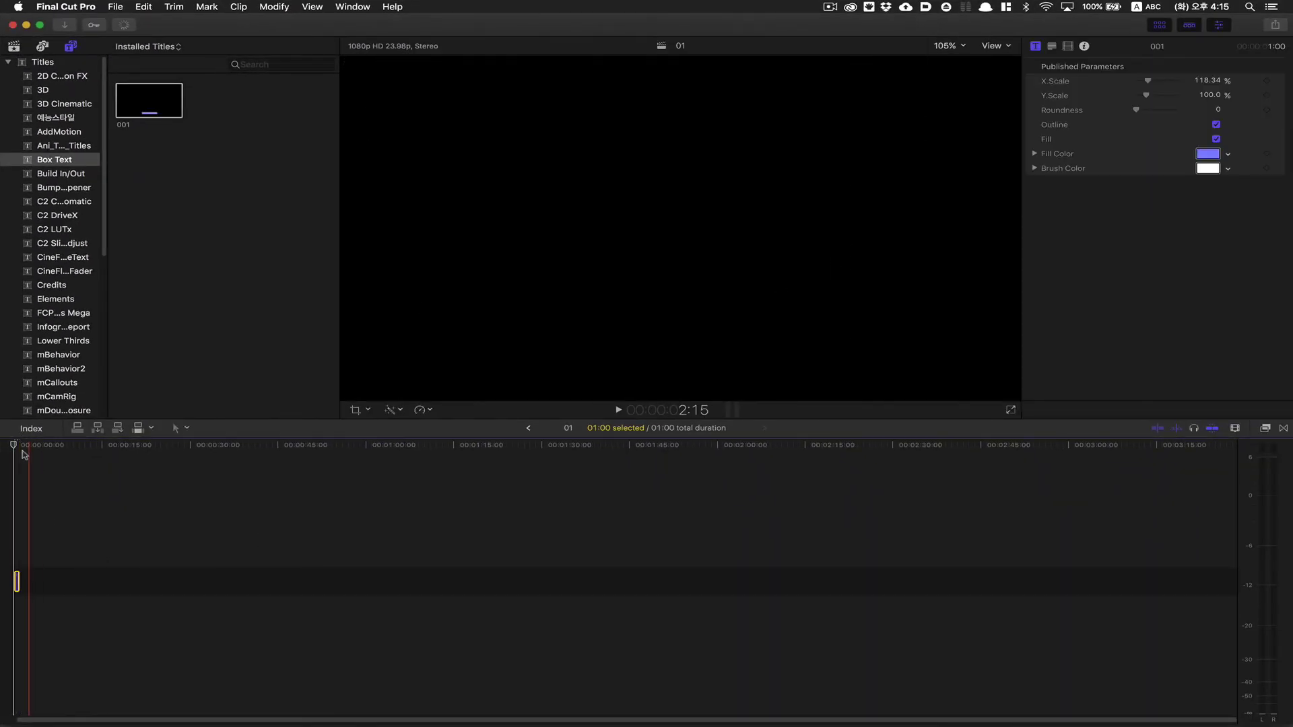
pyautogui.hotkey('shift', 'z')
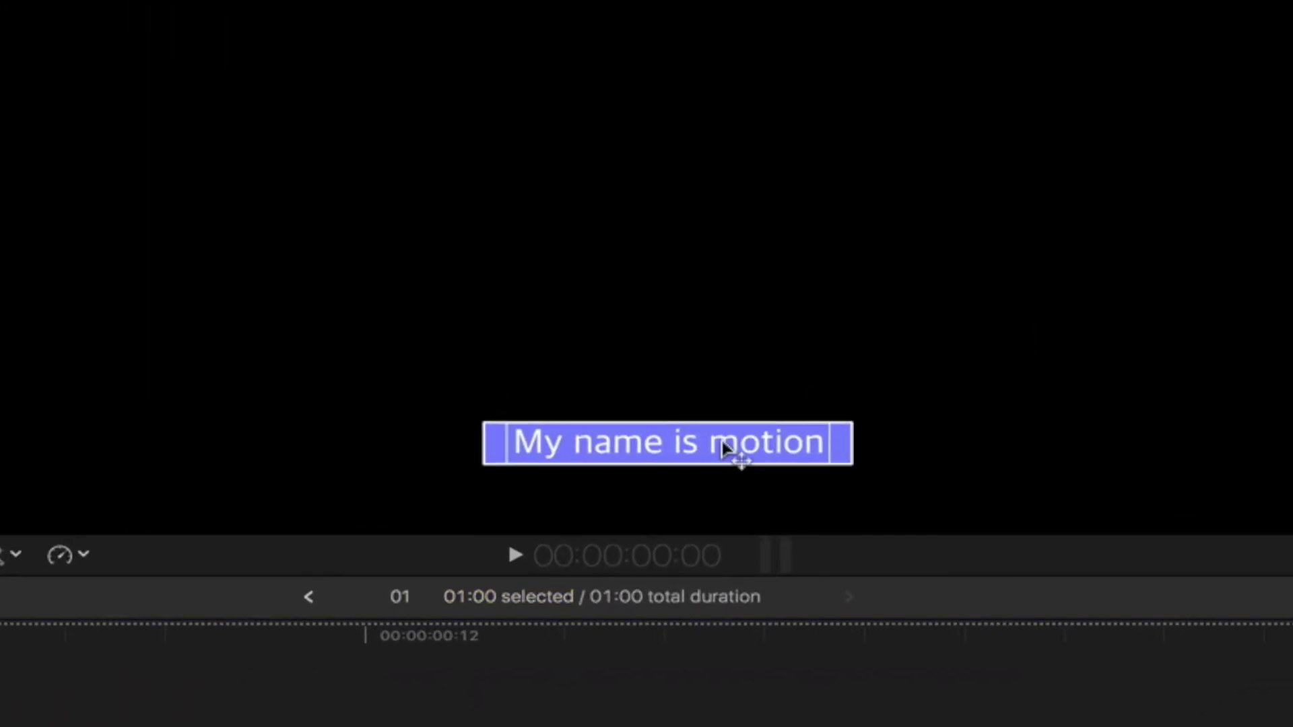
# Step: Replace the "My name is motion" text of the title with "Test" in the viewer
pyautogui.doubleClick(723, 444)
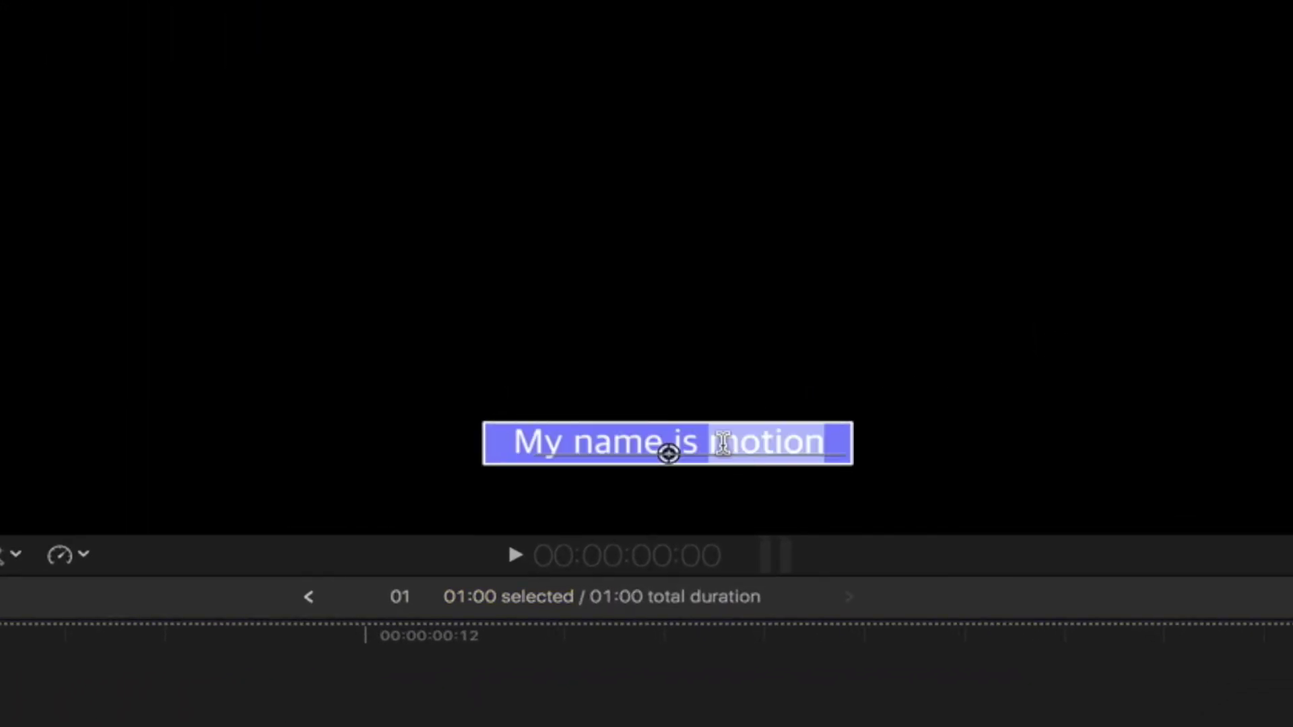
pyautogui.tripleClick(723, 444)
pyautogui.press('BackSpace')
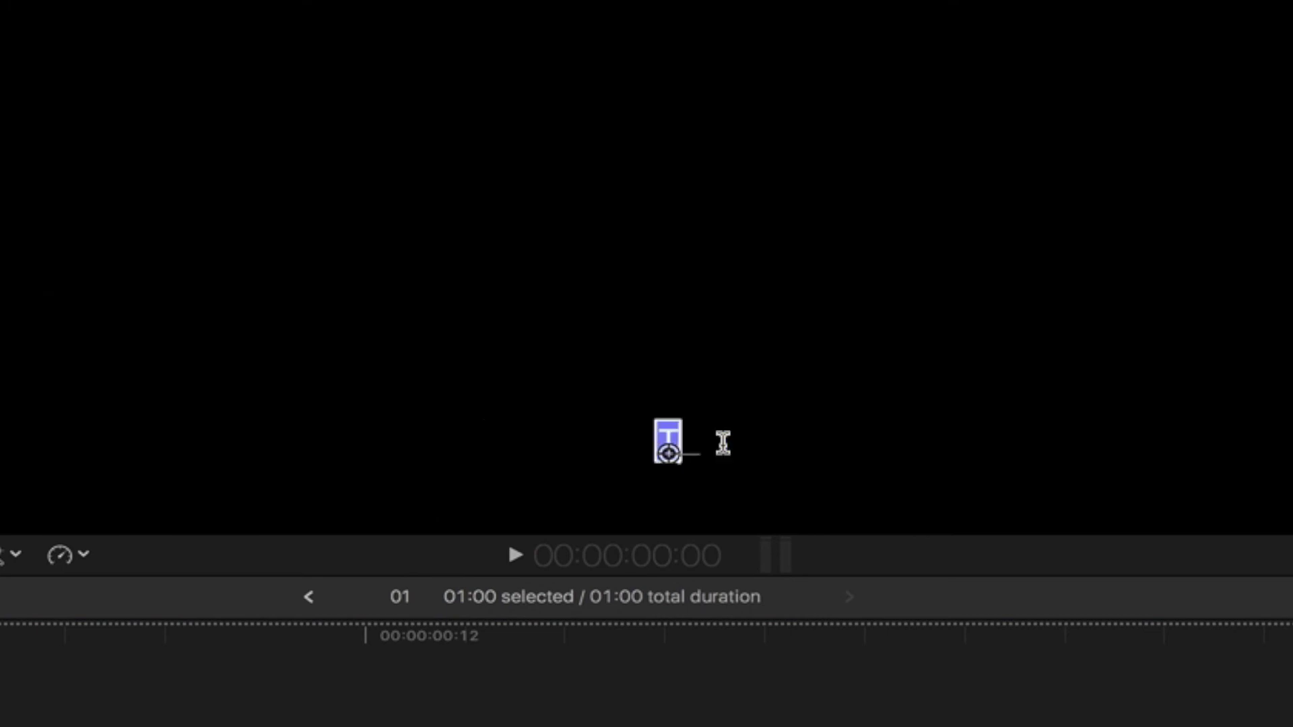
pyautogui.write('Test')
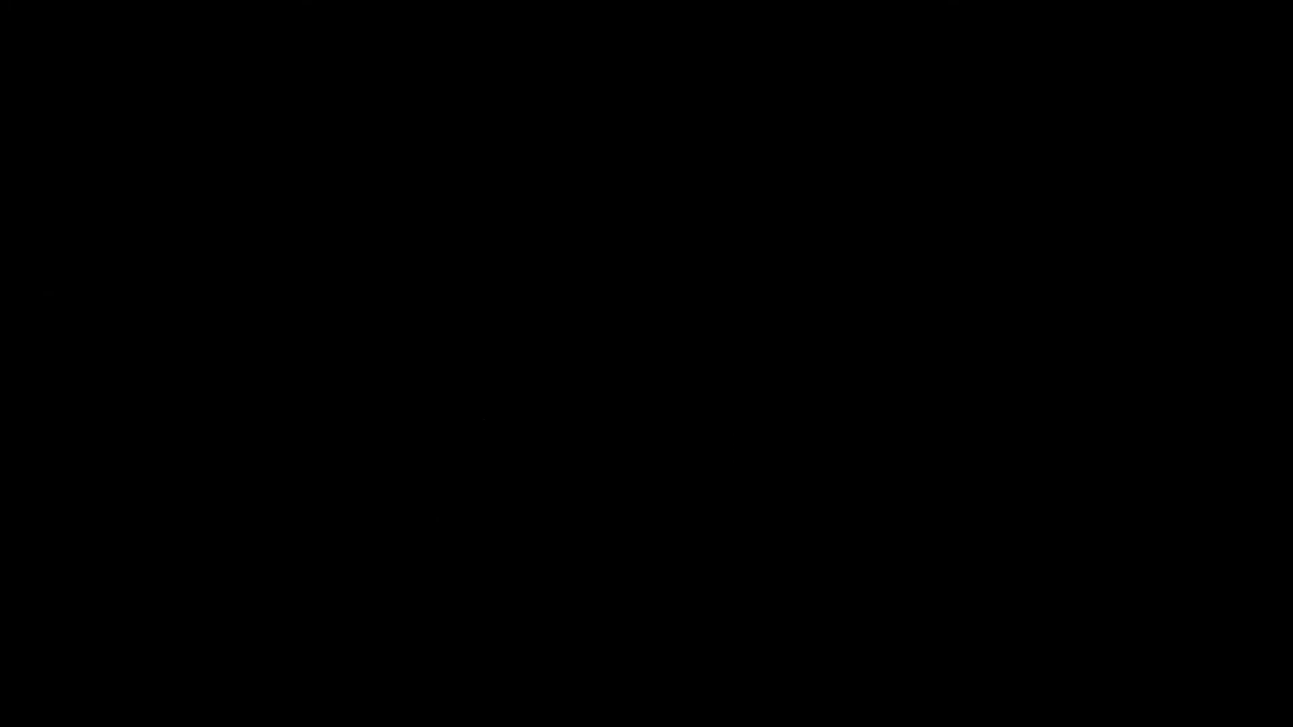